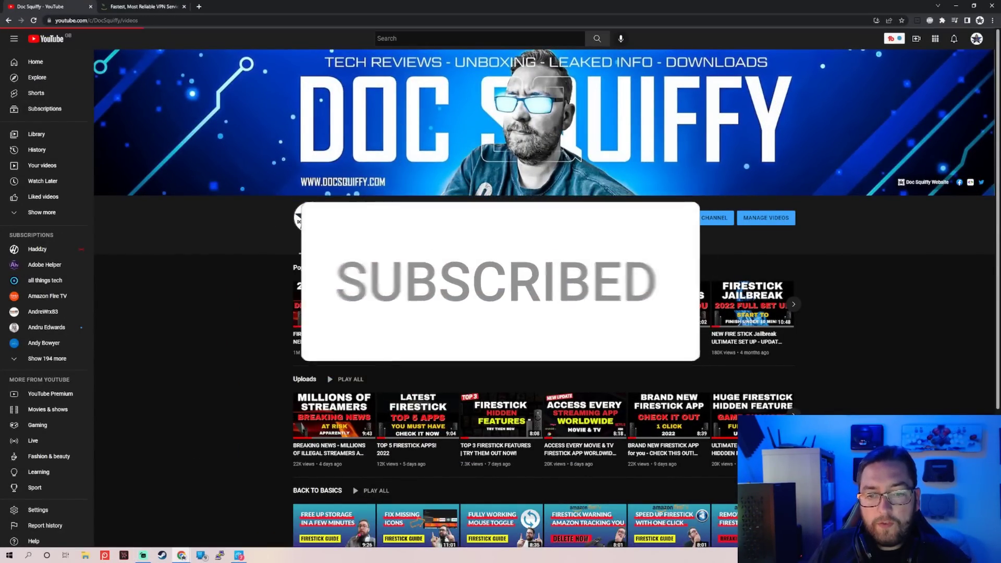
pyautogui.click(355, 245)
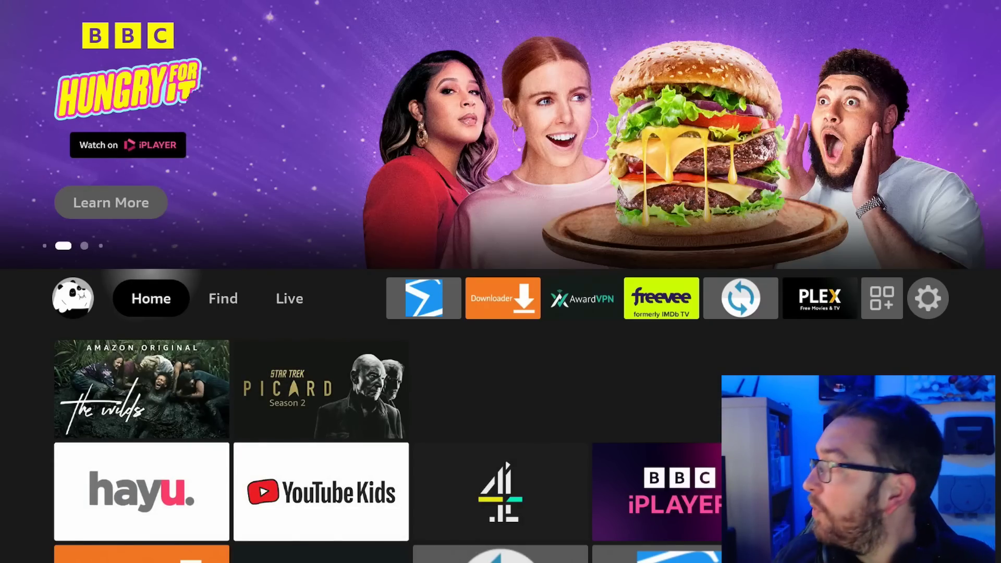
# Step: Launch VirusTotal Mobile from the home screen and dismiss the Google Play services notice
pyautogui.press('Right')
pyautogui.press('Right')
pyautogui.press('Right')
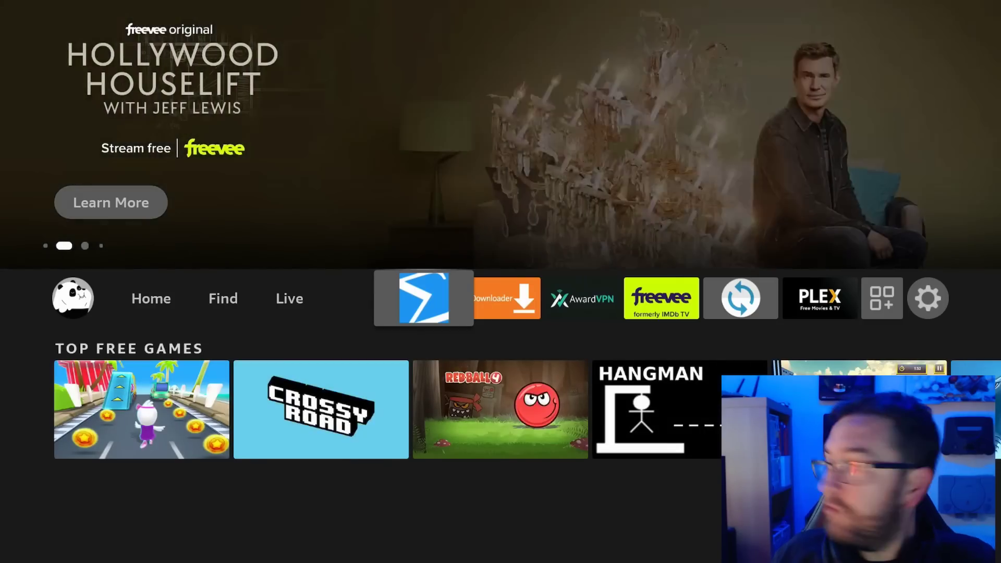
pyautogui.press('Right')
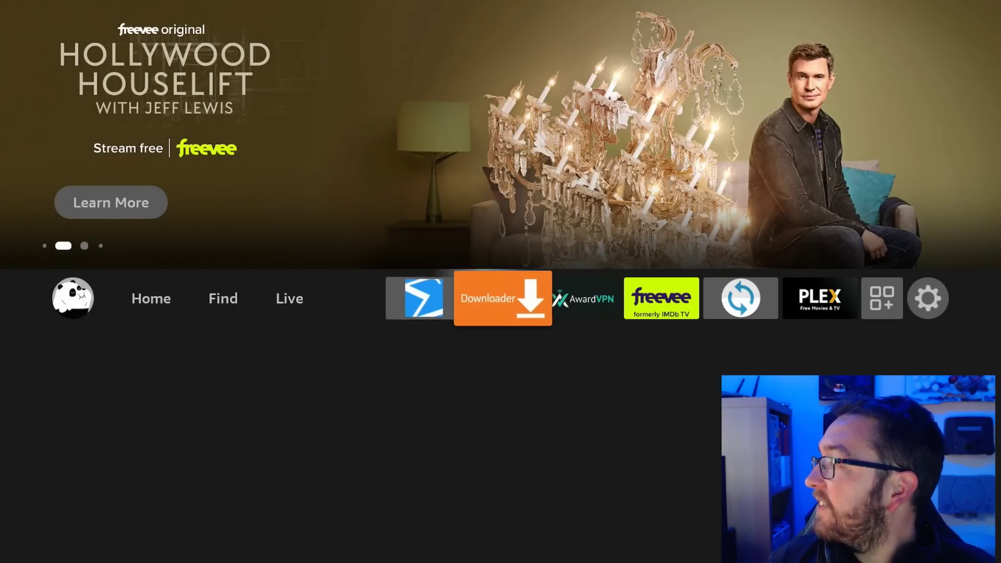
pyautogui.press('Left')
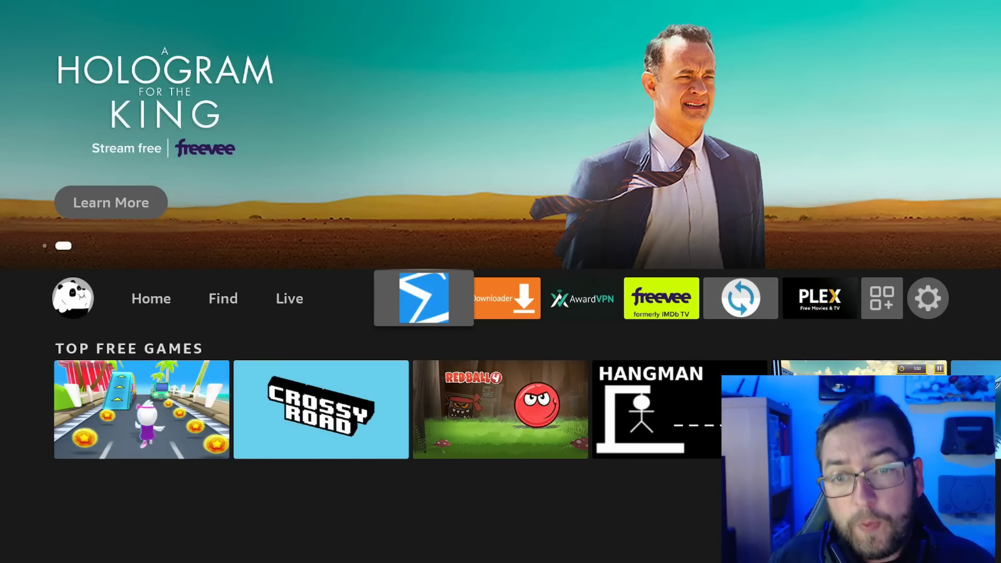
pyautogui.press('Return')
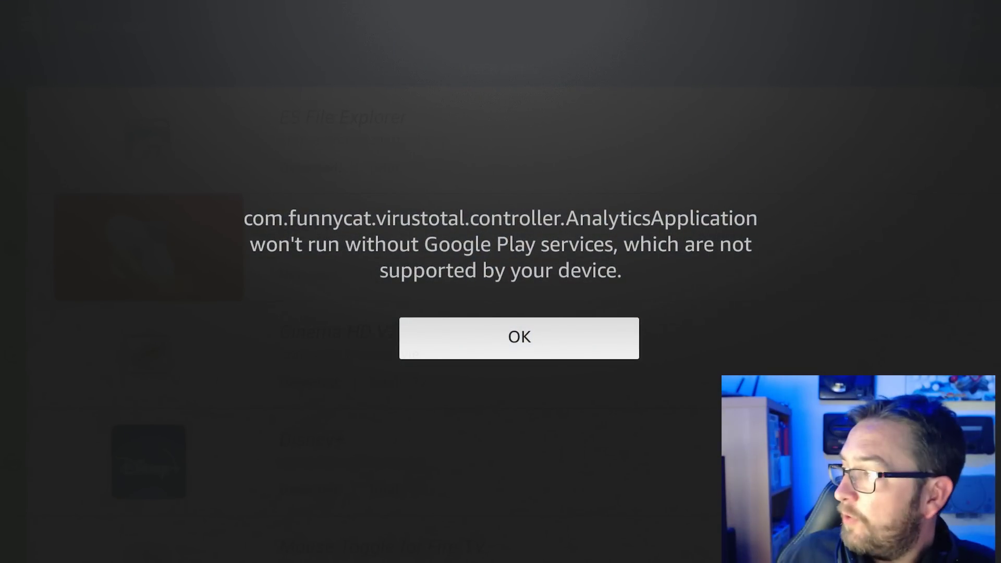
pyautogui.press('Return')
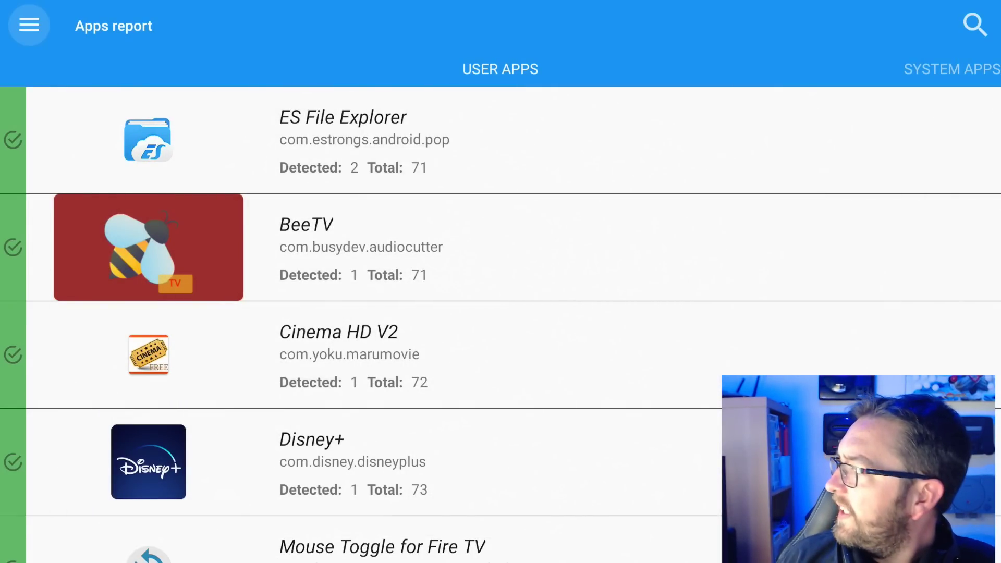
# Step: Examine the detection counts of the user apps in the apps report, from ES File Explorer down to tiViME Red
pyautogui.click(501, 140)
pyautogui.press('Down')
pyautogui.press('Down')
pyautogui.press('Down')
pyautogui.press('Down')
pyautogui.press('Down')
pyautogui.press('Down')
pyautogui.press('Down')
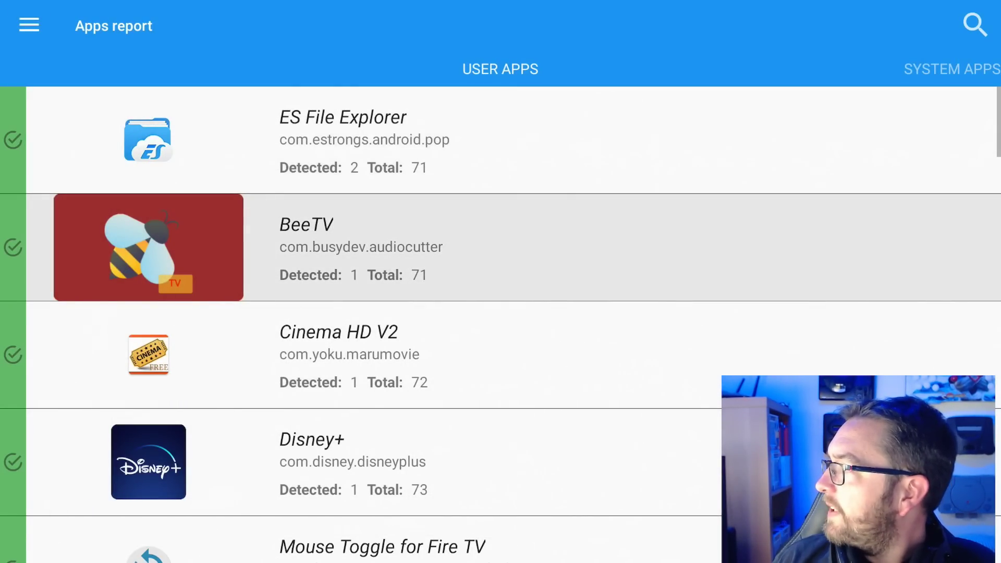
pyautogui.press('Down')
pyautogui.press('Down')
pyautogui.press('Down')
pyautogui.press('Down')
pyautogui.press('Down')
pyautogui.press('Down')
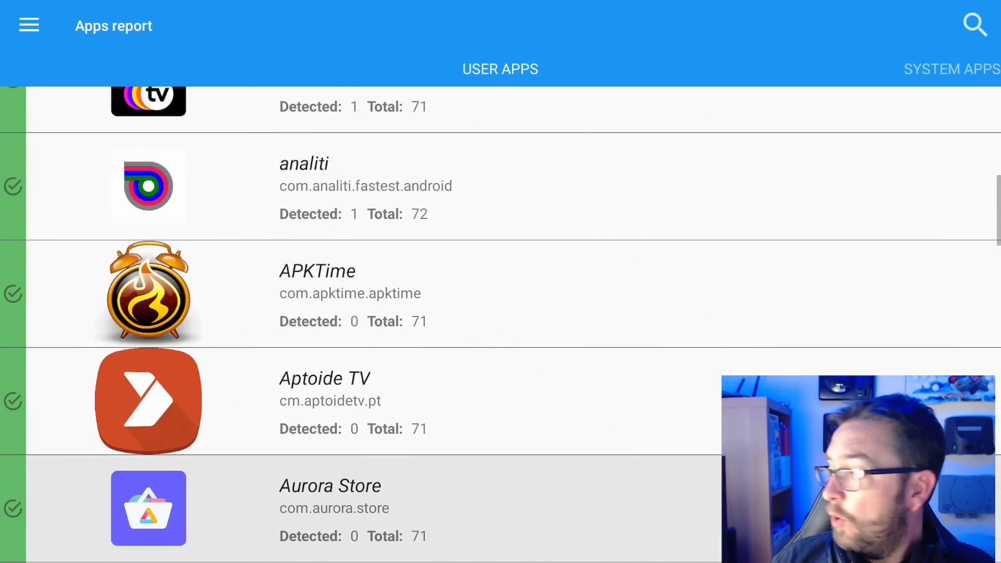
pyautogui.press('Down')
pyautogui.press('Down')
pyautogui.press('Down')
pyautogui.press('Down')
pyautogui.press('Down')
pyautogui.press('Down')
pyautogui.press('Down')
pyautogui.press('Down')
pyautogui.press('Down')
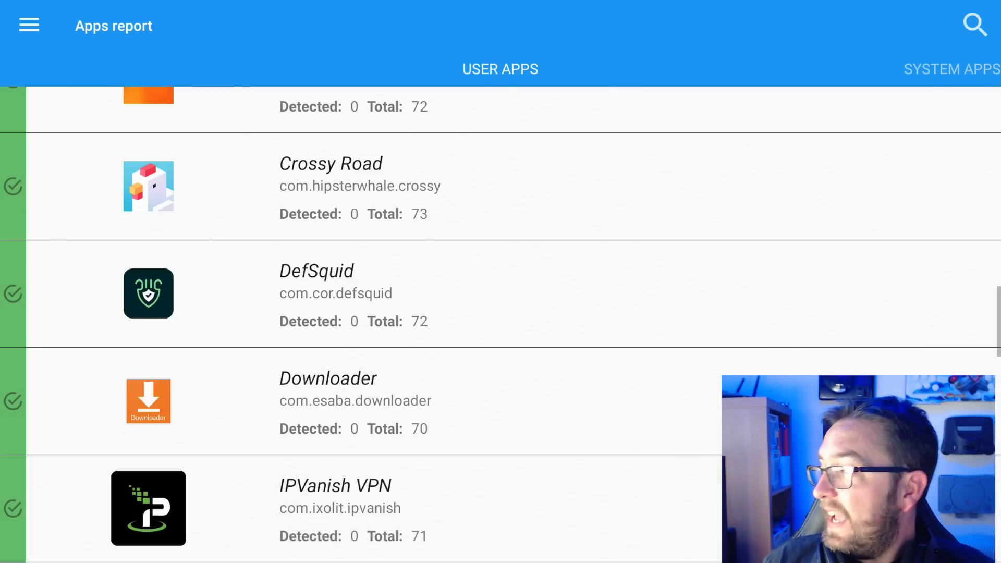
pyautogui.press('Down')
pyautogui.press('Down')
pyautogui.press('Down')
pyautogui.press('Down')
pyautogui.press('Down')
pyautogui.press('Down')
pyautogui.press('Down')
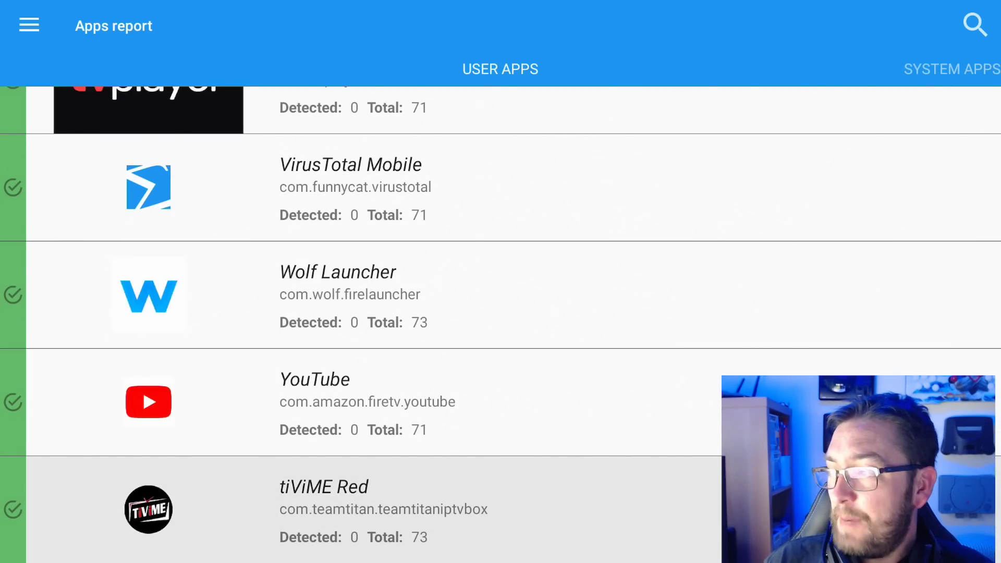
# Step: Review the user apps' scan results again from the end of the report back up to ES File Explorer
pyautogui.press('Up')
pyautogui.press('Up')
pyautogui.press('Up')
pyautogui.press('Up')
pyautogui.press('Up')
pyautogui.press('Up')
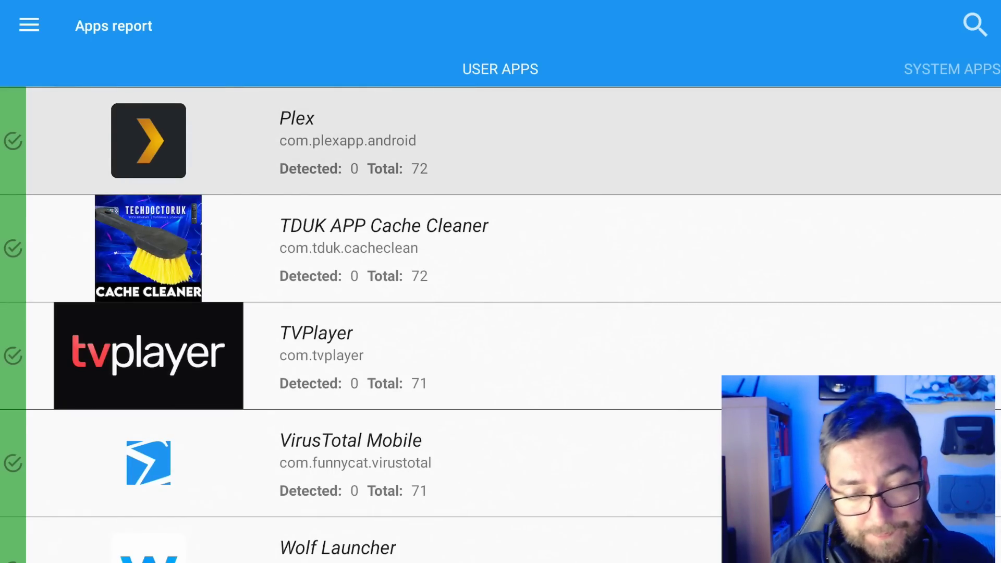
pyautogui.press('Up')
pyautogui.press('Up')
pyautogui.press('Up')
pyautogui.press('Up')
pyautogui.press('Up')
pyautogui.press('Up')
pyautogui.press('Up')
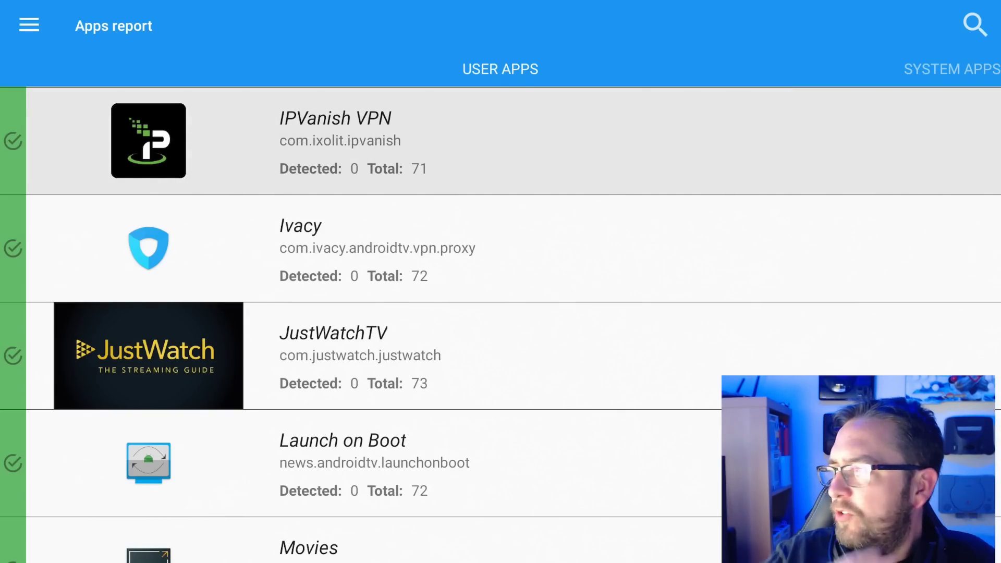
pyautogui.press('Up')
pyautogui.press('Up')
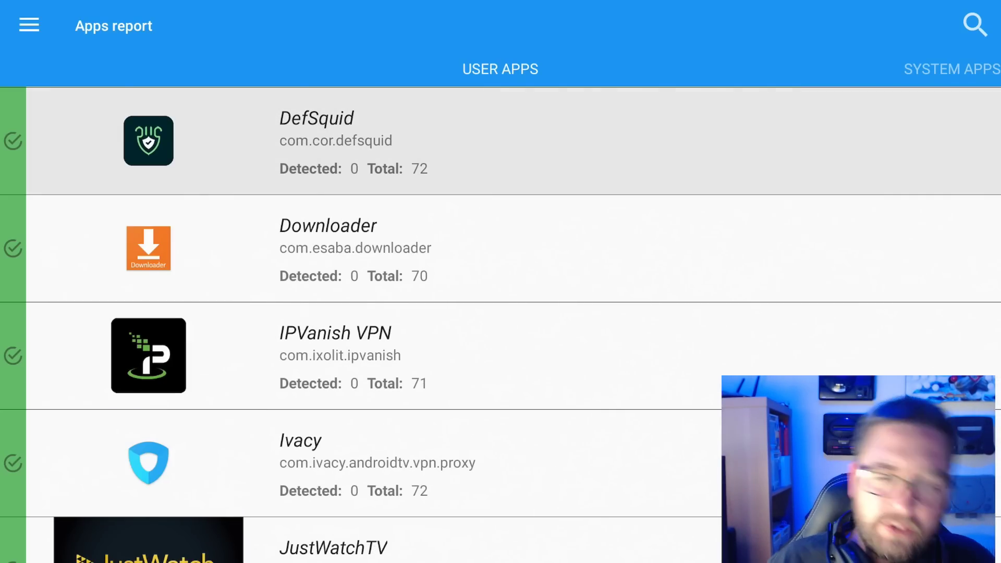
pyautogui.press('Up')
pyautogui.press('Up')
pyautogui.press('Up')
pyautogui.press('Up')
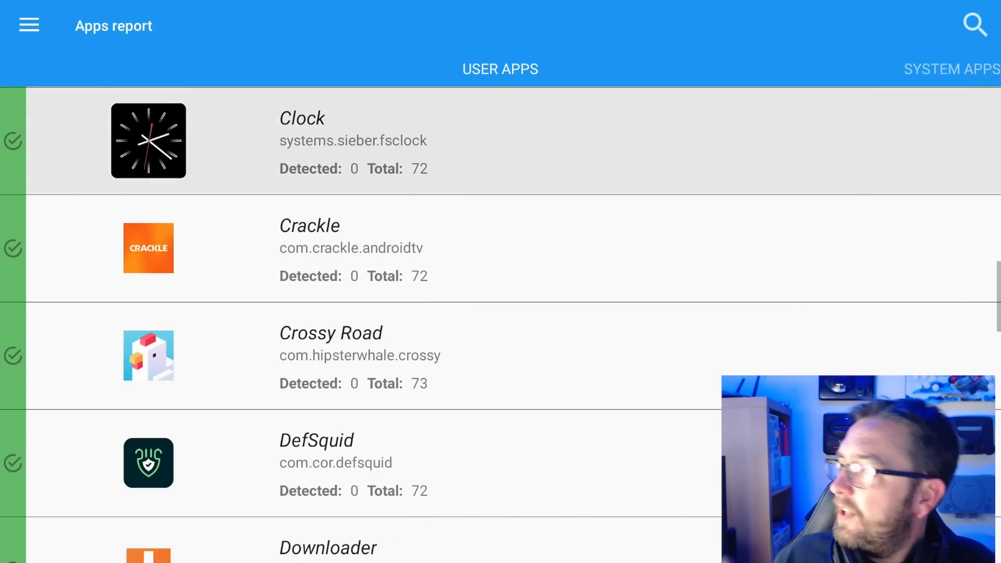
pyautogui.press('Up')
pyautogui.press('Up')
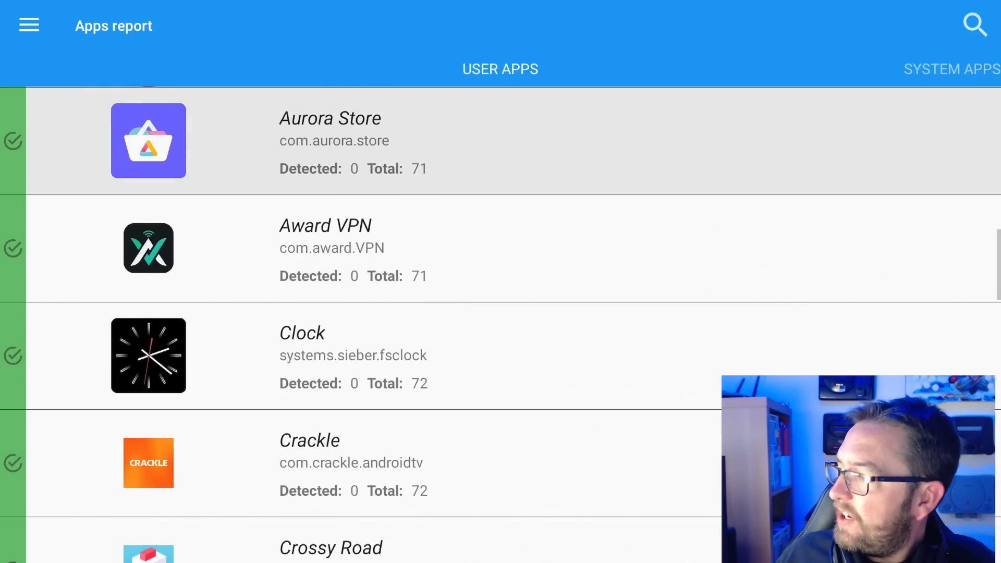
pyautogui.press('Up')
pyautogui.press('Up')
pyautogui.press('Up')
pyautogui.press('Up')
pyautogui.press('Up')
pyautogui.press('Up')
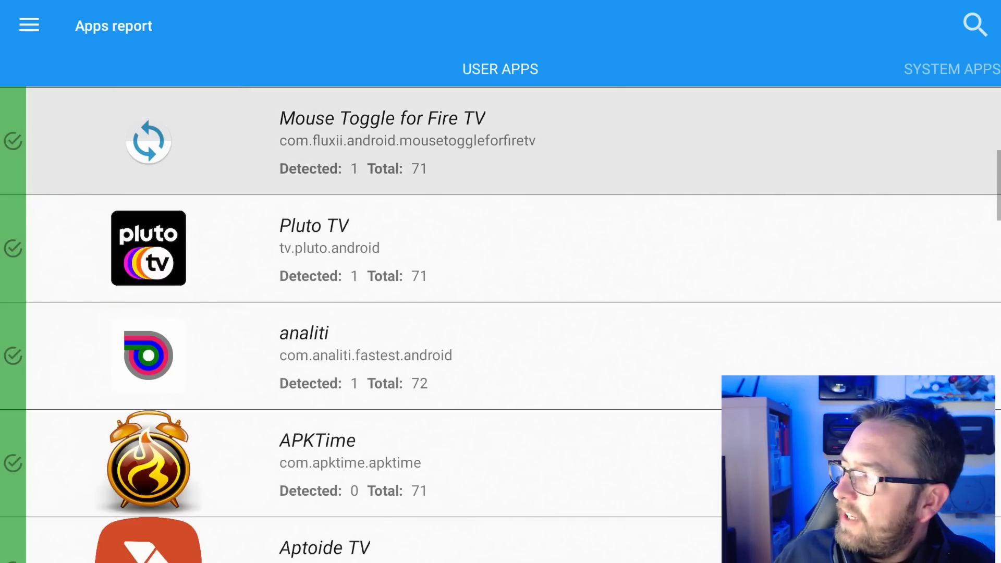
pyautogui.press('Up')
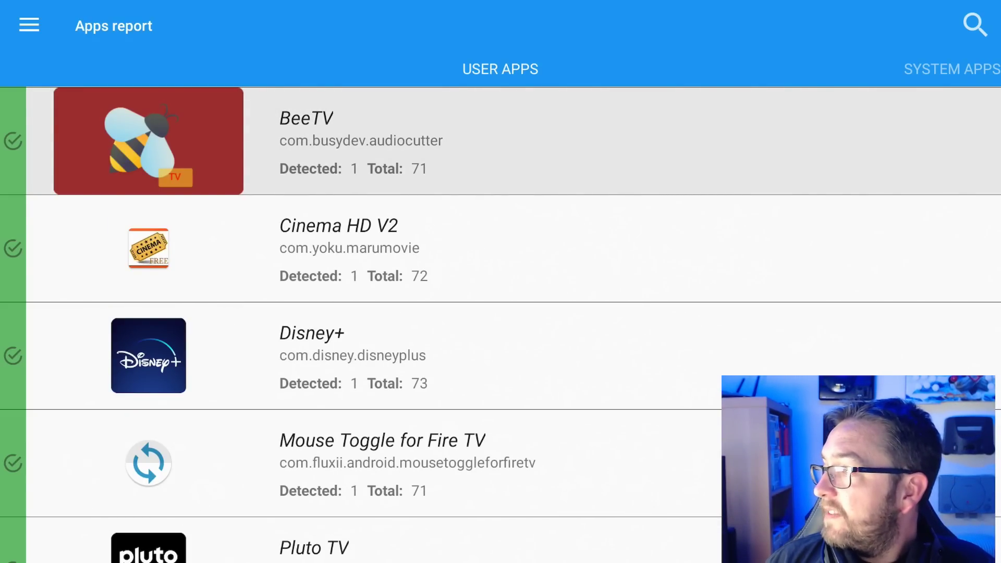
pyautogui.press('Up')
pyautogui.press('Up')
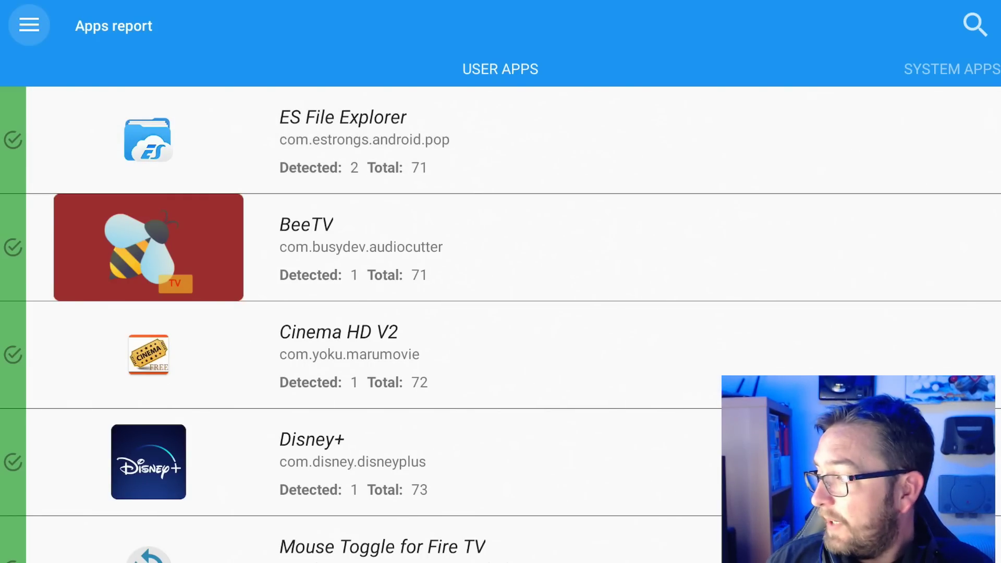
# Step: View the Disney+ file report to see which antivirus engines flag it, and return to the apps report
pyautogui.press('Down')
pyautogui.press('Down')
pyautogui.press('Down')
pyautogui.press('Down')
pyautogui.press('Down')
pyautogui.press('Down')
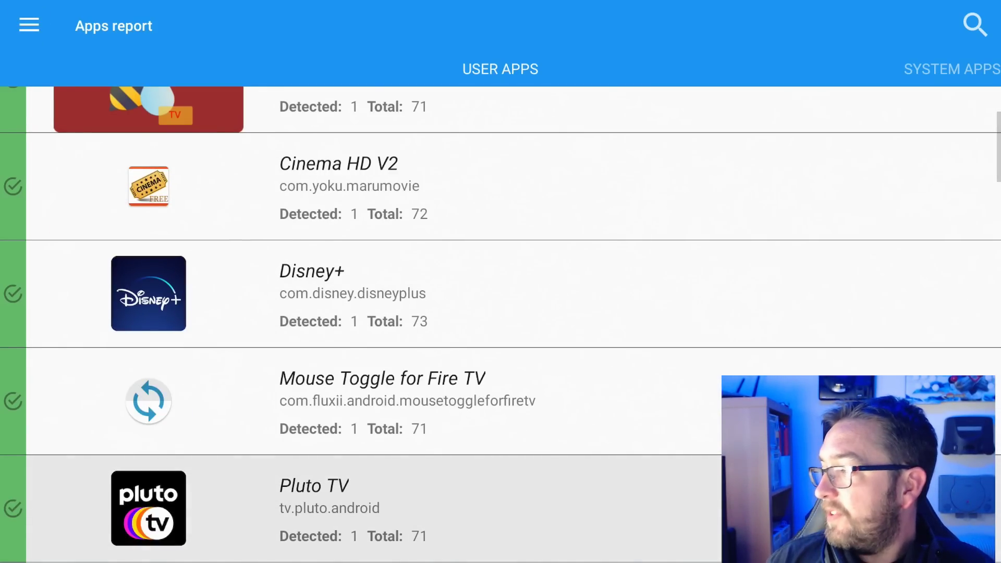
pyautogui.press('Up')
pyautogui.press('Up')
pyautogui.press('Return')
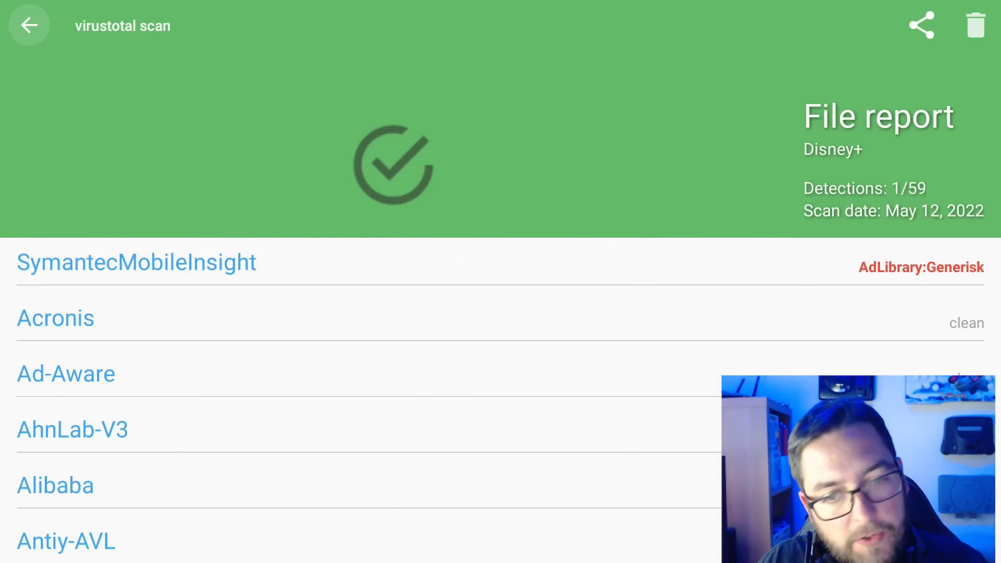
pyautogui.press('Escape')
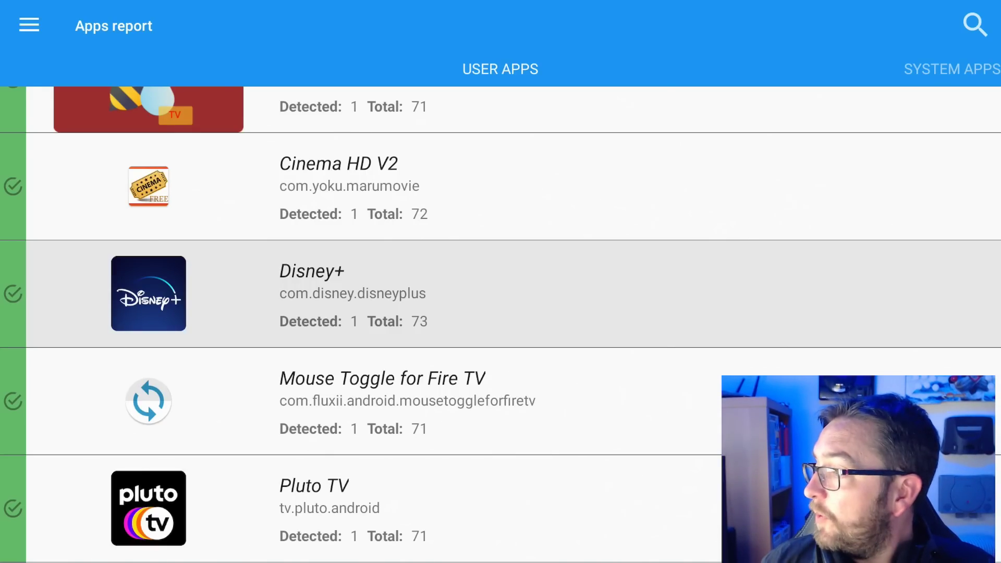
# Step: Compare the detection counts of the apps between BeeTV and Aurora Store in the report
pyautogui.press('Down')
pyautogui.press('Down')
pyautogui.press('Up')
pyautogui.press('Up')
pyautogui.press('Up')
pyautogui.press('Up')
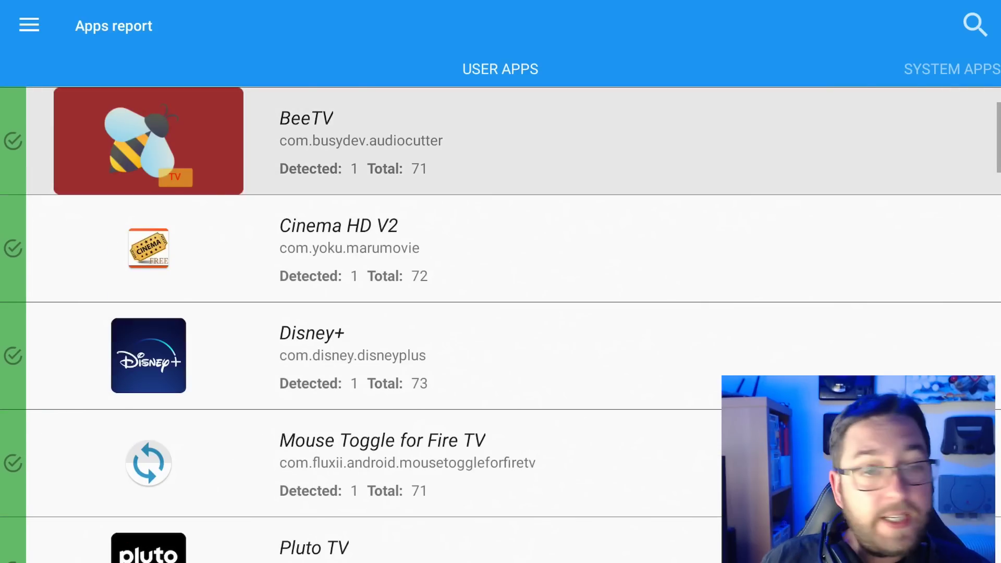
pyautogui.press('Down')
pyautogui.press('Down')
pyautogui.press('Down')
pyautogui.press('Down')
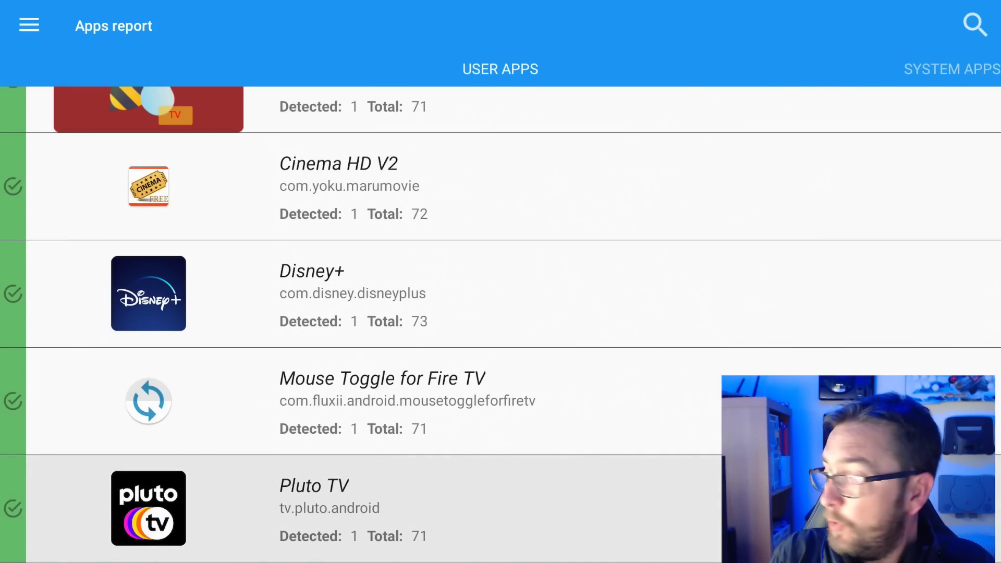
pyautogui.press('Down')
pyautogui.press('Down')
pyautogui.press('Down')
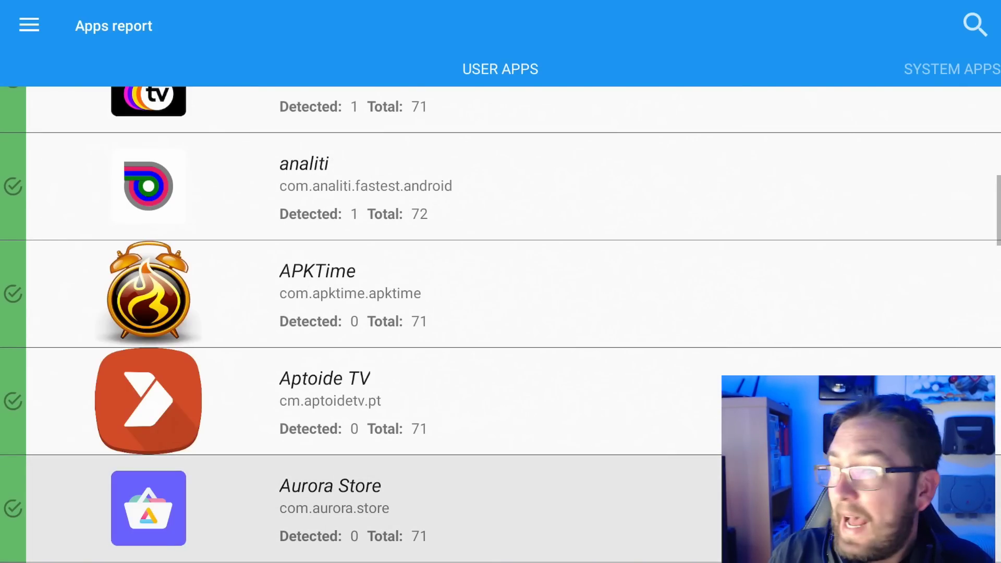
# Step: Return to the Fire TV home screen and open the Applications settings
pyautogui.press('Home')
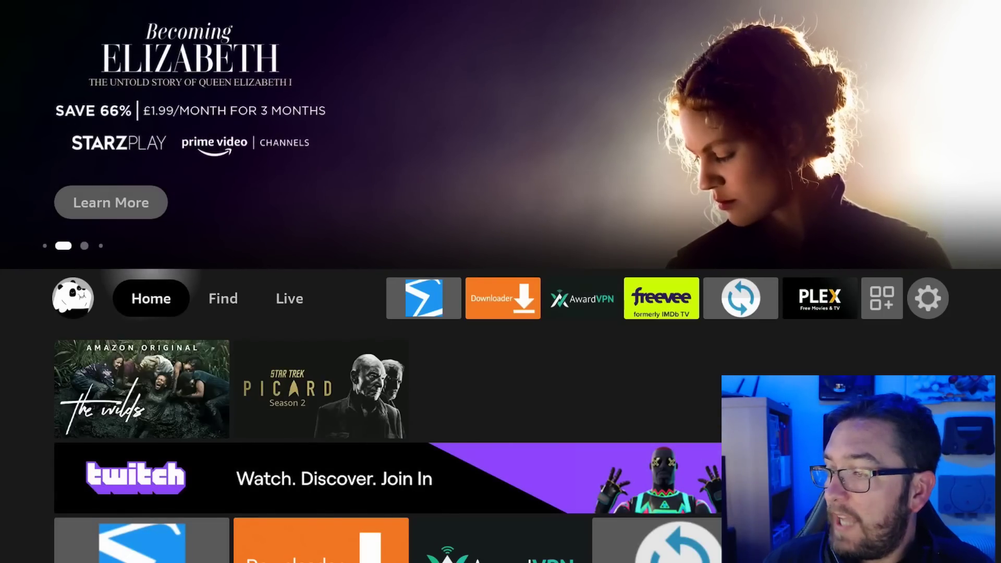
pyautogui.press('Right')
pyautogui.press('Right')
pyautogui.press('Right')
pyautogui.press('Right')
pyautogui.press('Right')
pyautogui.press('Right')
pyautogui.press('Right')
pyautogui.press('Right')
pyautogui.press('Right')
pyautogui.press('Right')
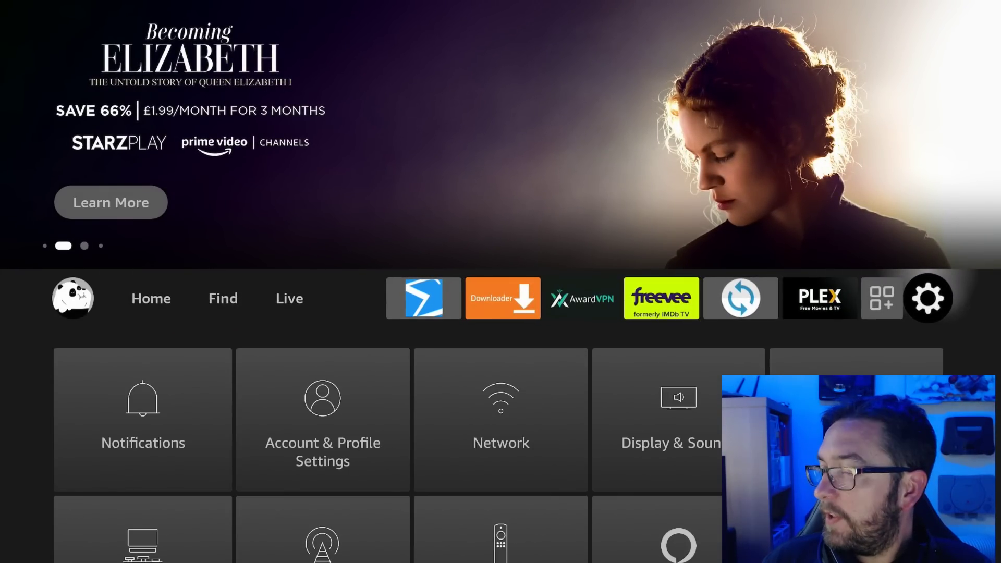
pyautogui.press('Down')
pyautogui.press('Right')
pyautogui.press('Right')
pyautogui.press('Right')
pyautogui.press('Right')
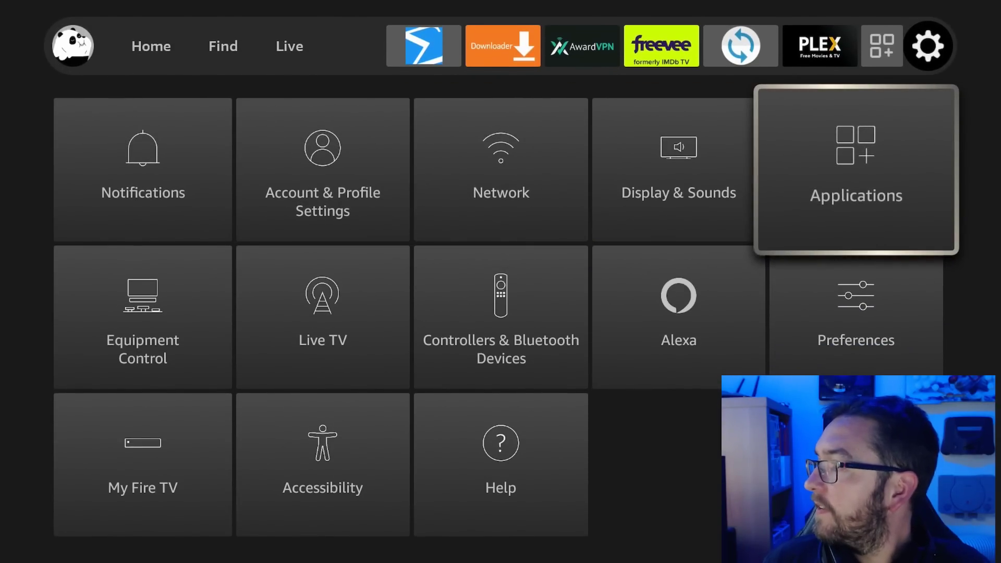
pyautogui.press('Return')
# Step: Open Manage Installed Applications to list all installed apps
pyautogui.press('Down')
pyautogui.press('Down')
pyautogui.press('Down')
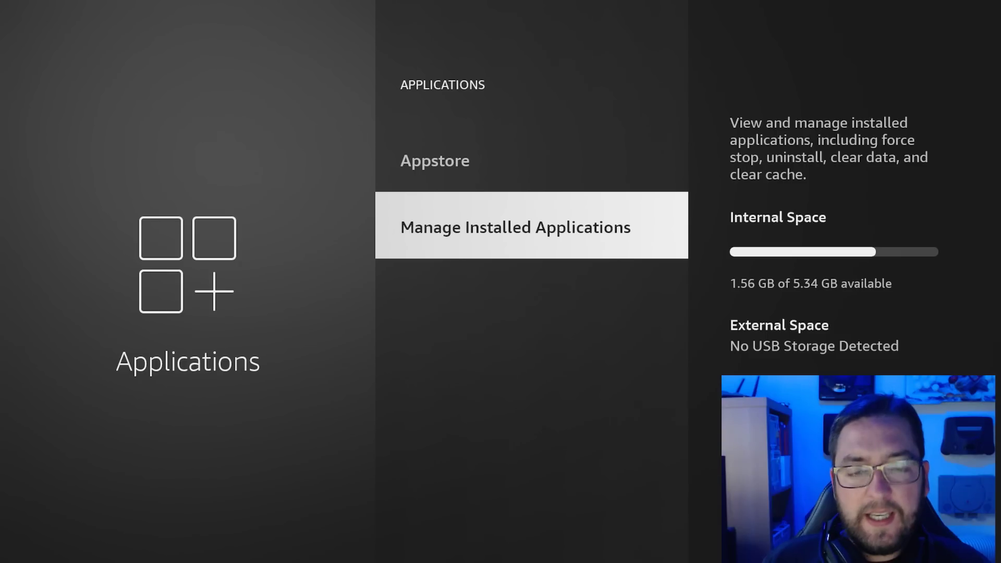
pyautogui.press('Return')
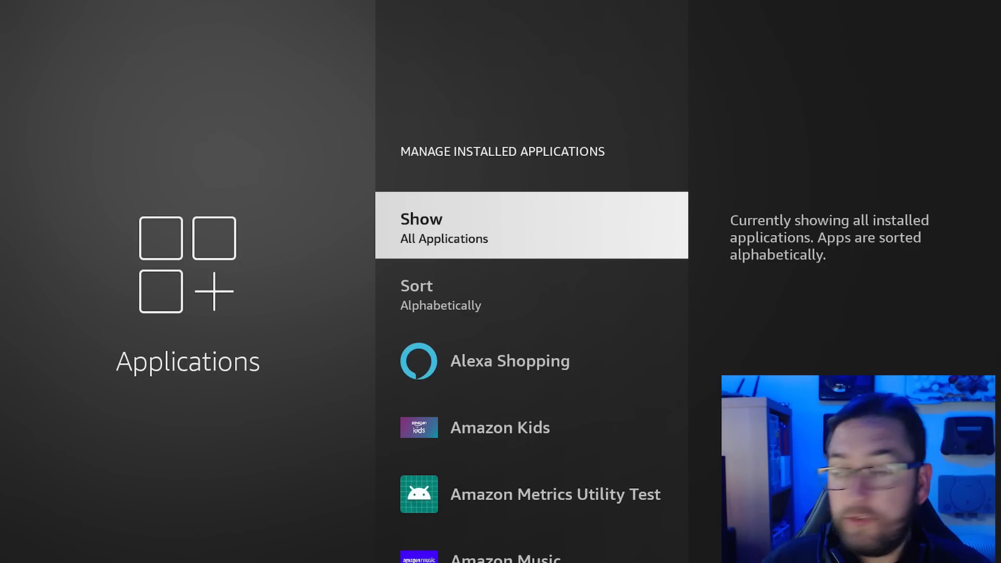
# Step: Browse the alphabetical list of installed applications as far as JustWatchTV
pyautogui.press('Down')
pyautogui.press('Down')
pyautogui.press('Down')
pyautogui.press('Down')
pyautogui.press('Down')
pyautogui.press('Down')
pyautogui.press('Down')
pyautogui.press('Down')
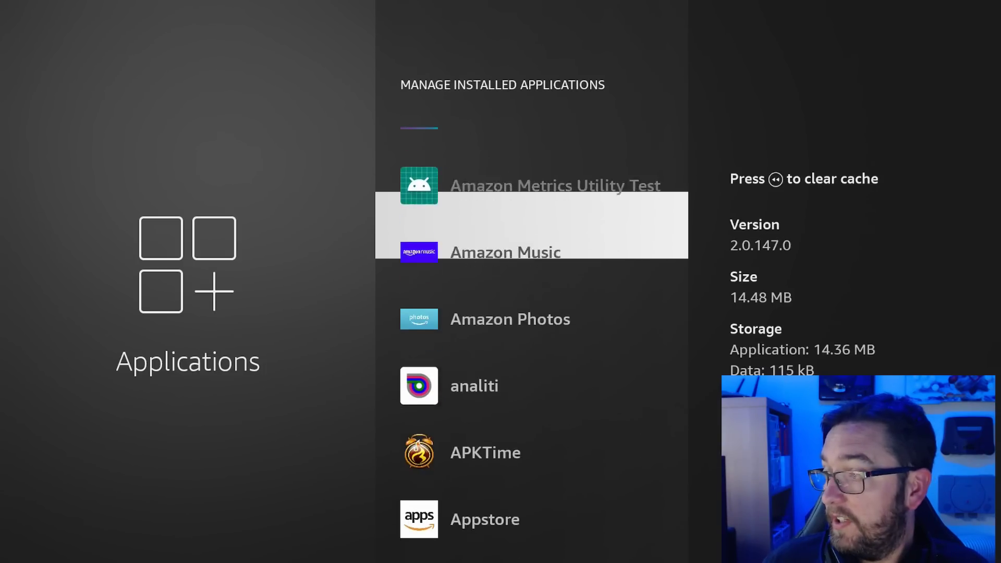
pyautogui.press('Down')
pyautogui.press('Down')
pyautogui.press('Down')
pyautogui.press('Down')
pyautogui.press('Down')
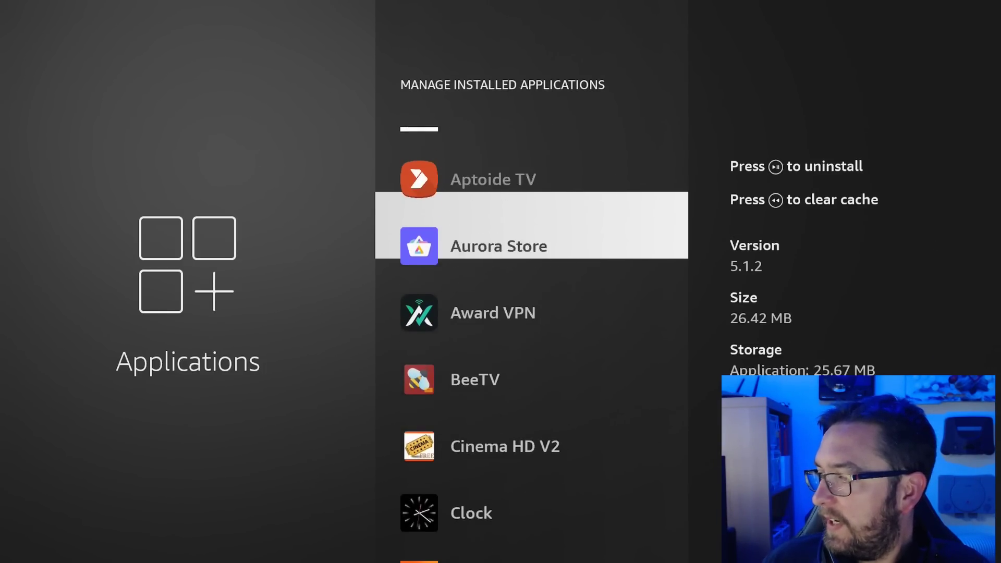
pyautogui.press('Down')
pyautogui.press('Down')
pyautogui.press('Down')
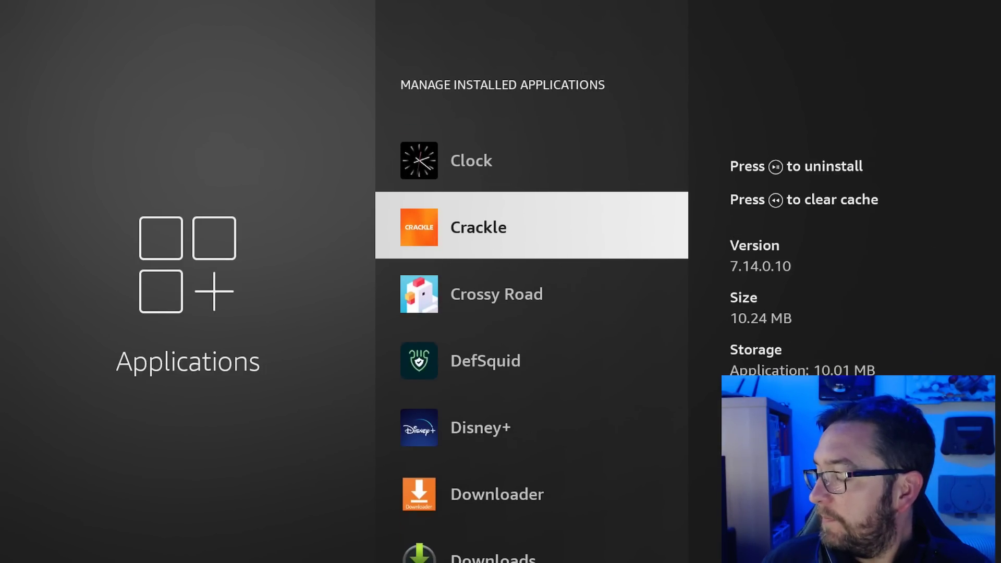
pyautogui.press('Down')
pyautogui.press('Down')
pyautogui.press('Down')
pyautogui.press('Down')
pyautogui.press('Down')
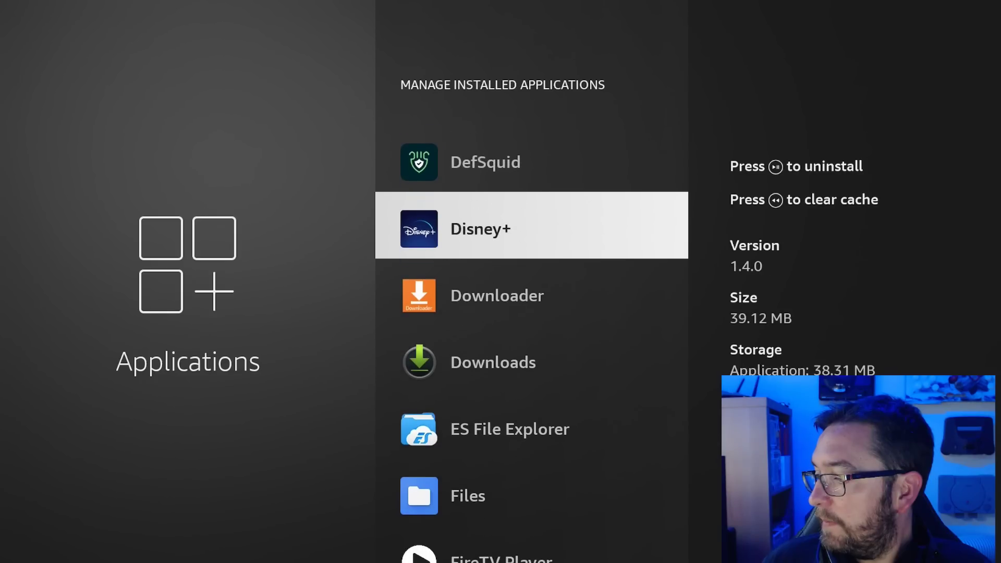
pyautogui.press('Down')
pyautogui.press('Down')
pyautogui.press('Down')
pyautogui.press('Down')
pyautogui.press('Down')
pyautogui.press('Down')
pyautogui.press('Down')
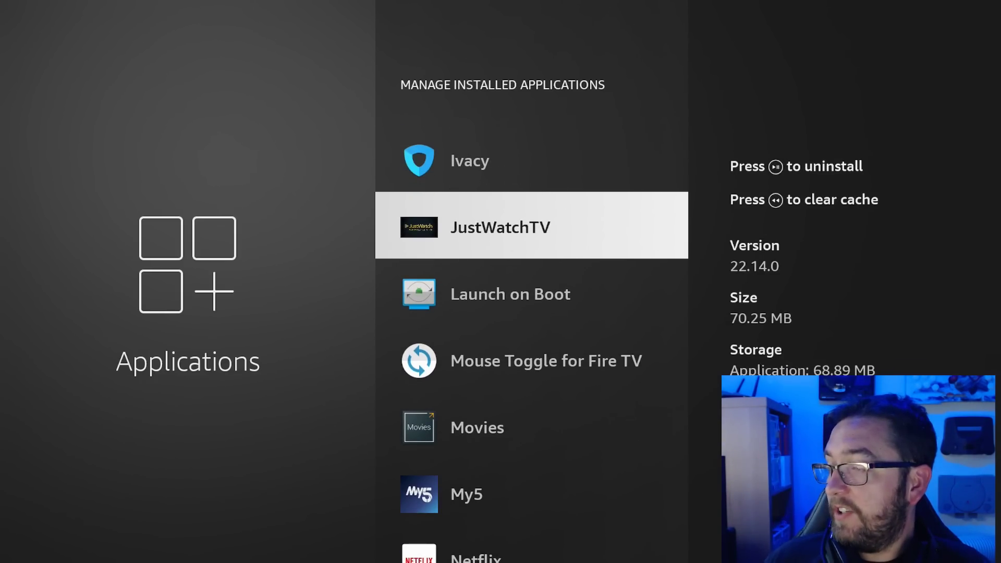
# Step: Uninstall the JustWatchTV app and confirm its removal
pyautogui.press('Return')
pyautogui.press('Down')
pyautogui.press('Down')
pyautogui.press('Down')
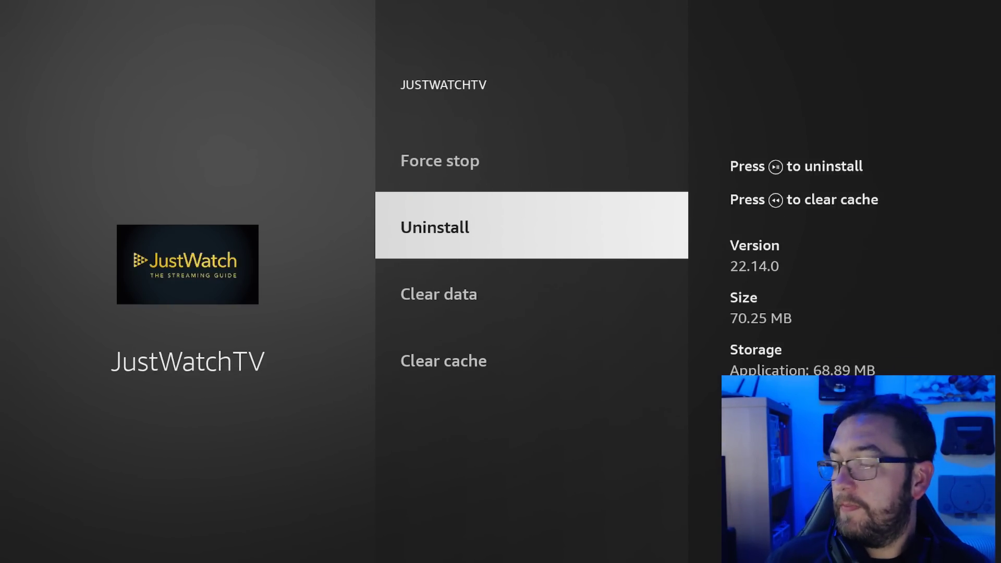
pyautogui.press('Return')
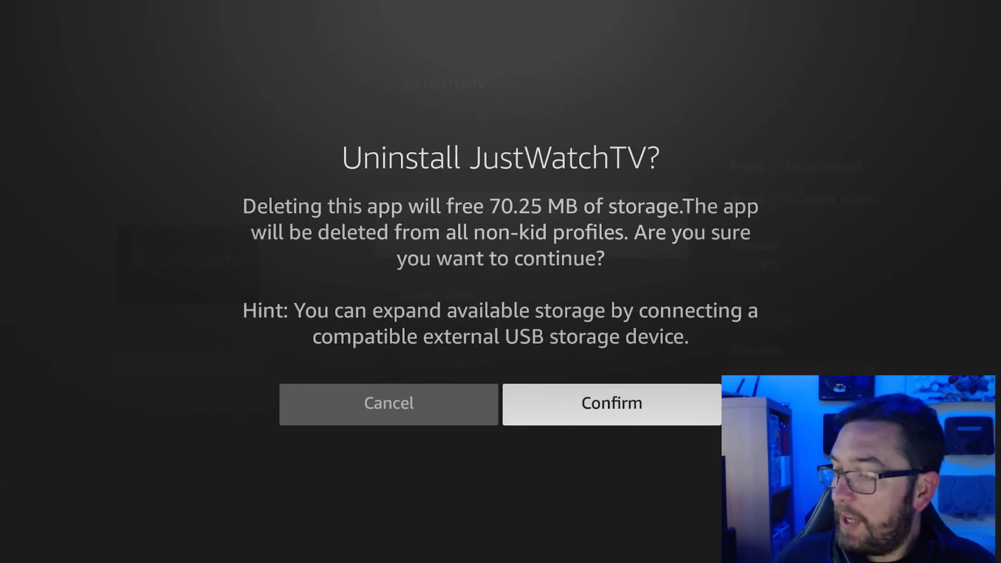
pyautogui.press('Return')
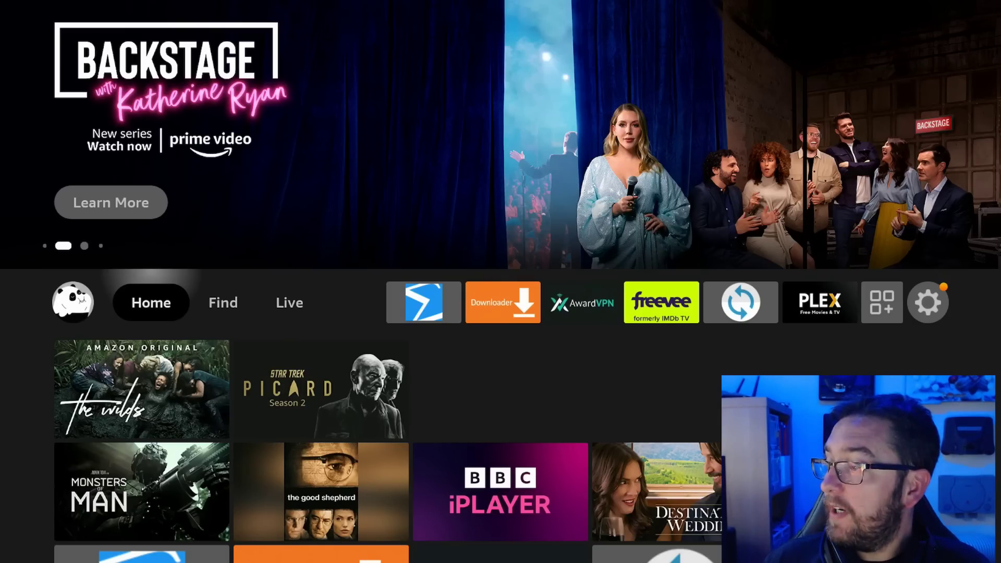
# Step: Open the search from Find and enter "Dow" as the search text
pyautogui.press('Right')
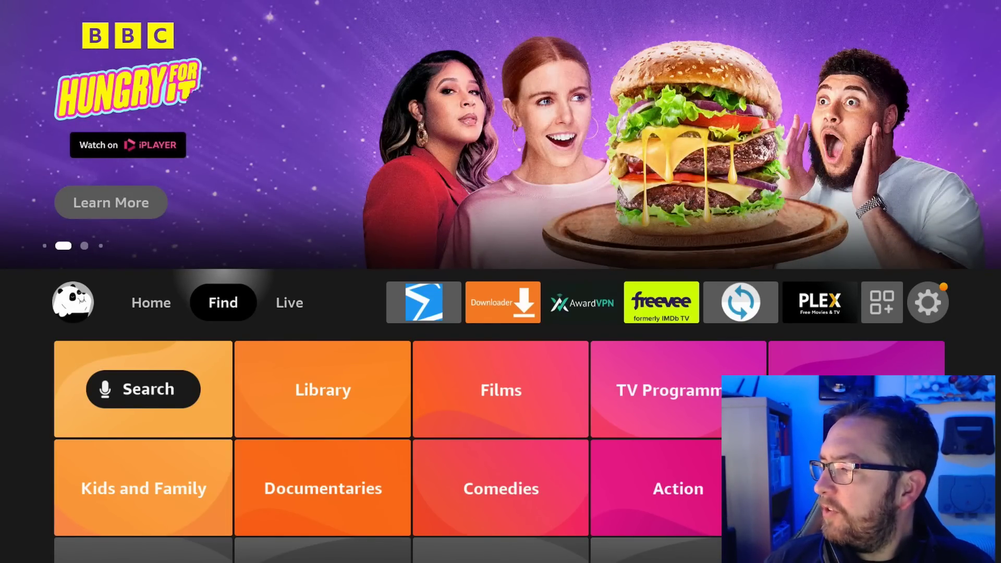
pyautogui.press('Down')
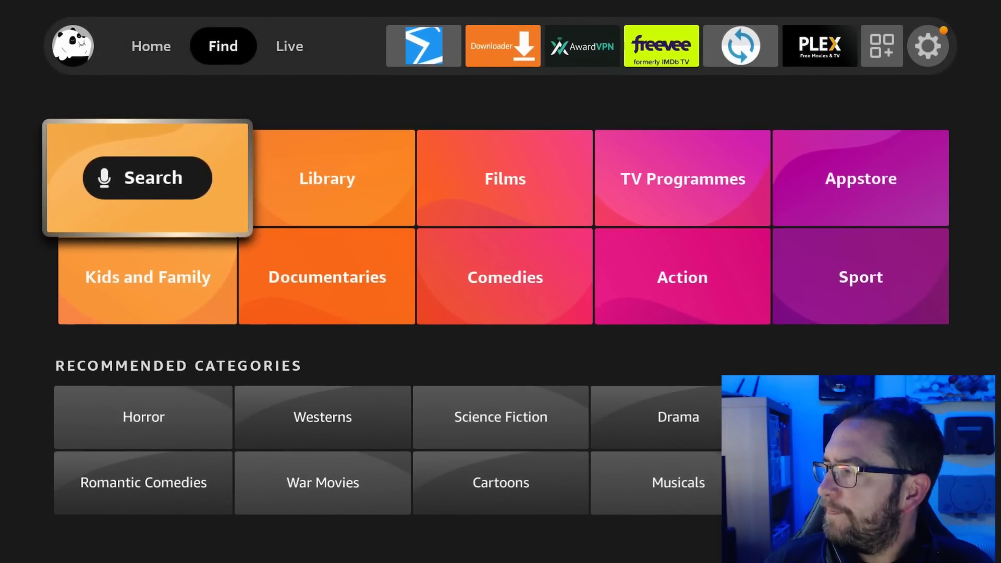
pyautogui.press('Return')
pyautogui.press('Right')
pyautogui.press('Right')
pyautogui.press('Right')
pyautogui.press('Return')
pyautogui.press('Down')
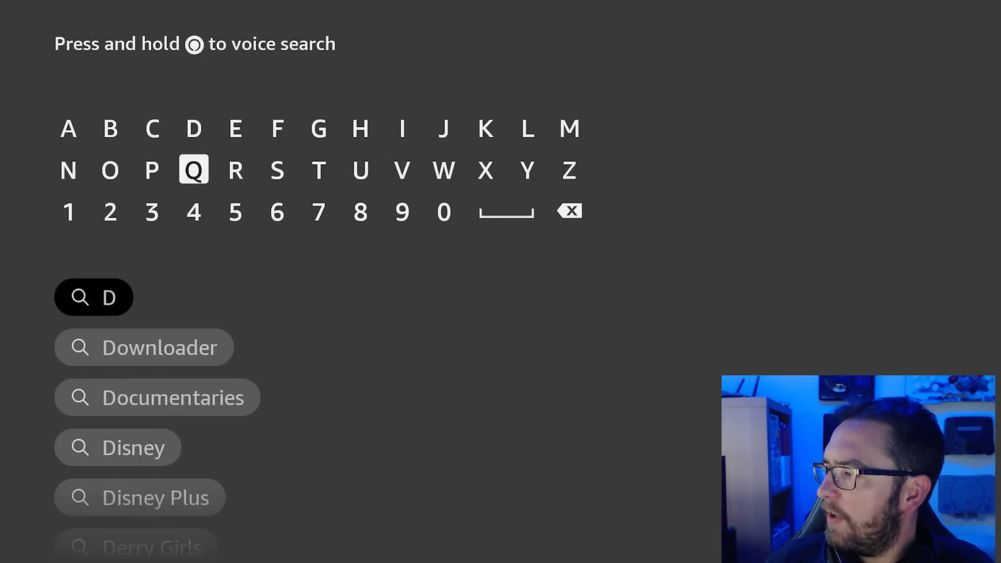
pyautogui.press('Left')
pyautogui.press('Left')
pyautogui.press('Return')
pyautogui.press('Right')
pyautogui.press('Right')
pyautogui.press('Right')
pyautogui.press('Right')
pyautogui.press('Right')
pyautogui.press('Right')
pyautogui.press('Right')
pyautogui.press('Right')
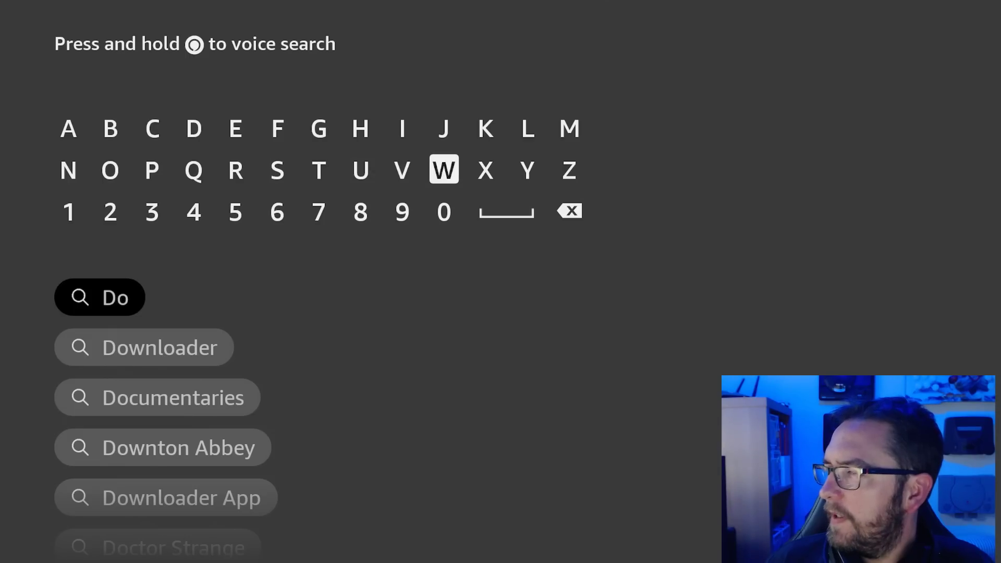
pyautogui.press('Return')
# Step: Choose the Downloader suggestion to list the matching apps
pyautogui.press('Up')
pyautogui.press('Right')
pyautogui.press('Right')
pyautogui.press('Down')
pyautogui.press('Down')
pyautogui.press('Down')
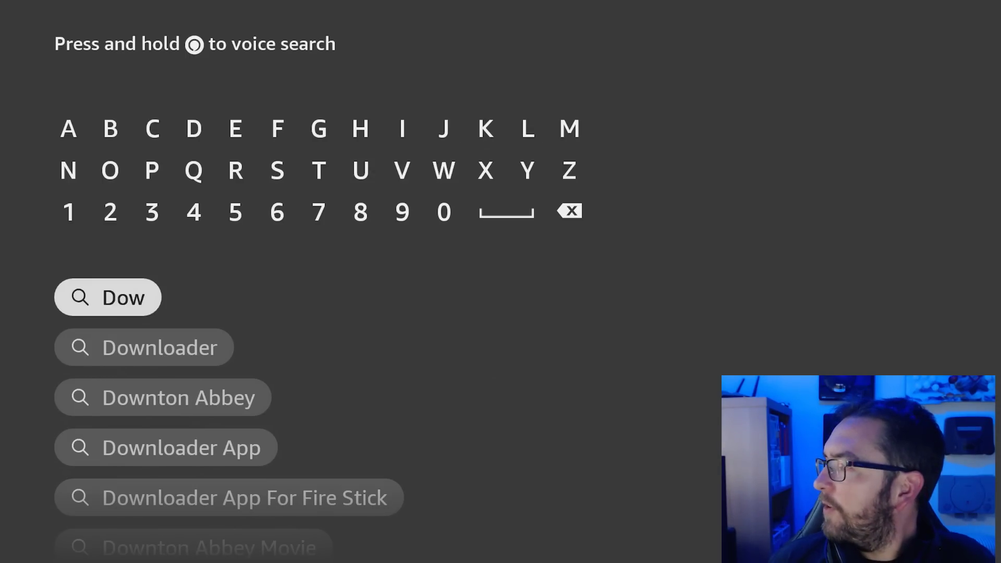
pyautogui.press('Down')
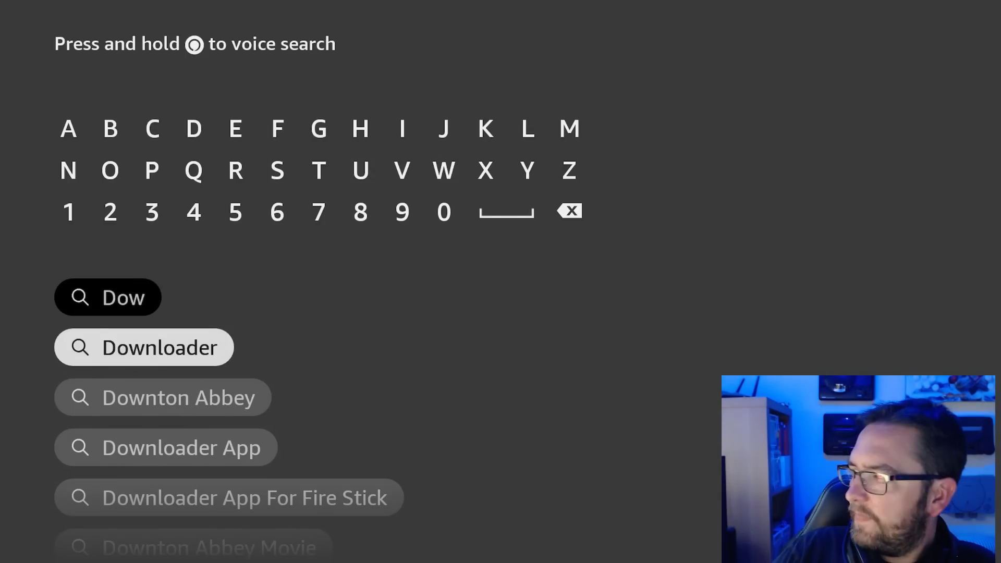
pyautogui.press('Return')
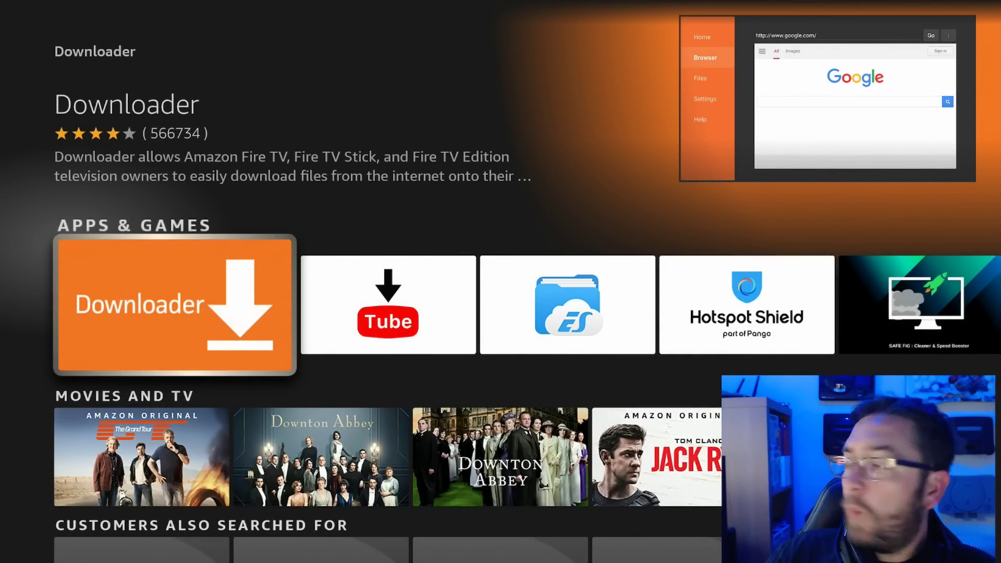
# Step: Return to the Fire TV home screen and go to the Settings section
pyautogui.press('Home')
pyautogui.press('Right')
pyautogui.press('Right')
pyautogui.press('Right')
pyautogui.press('Right')
pyautogui.press('Right')
pyautogui.press('Right')
pyautogui.press('Right')
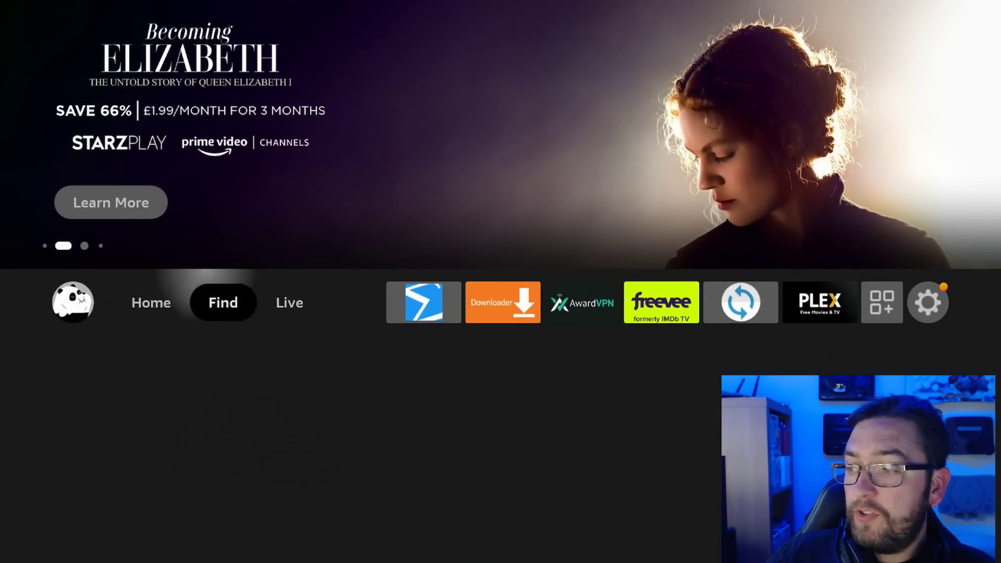
pyautogui.press('Right')
pyautogui.press('Right')
pyautogui.press('Right')
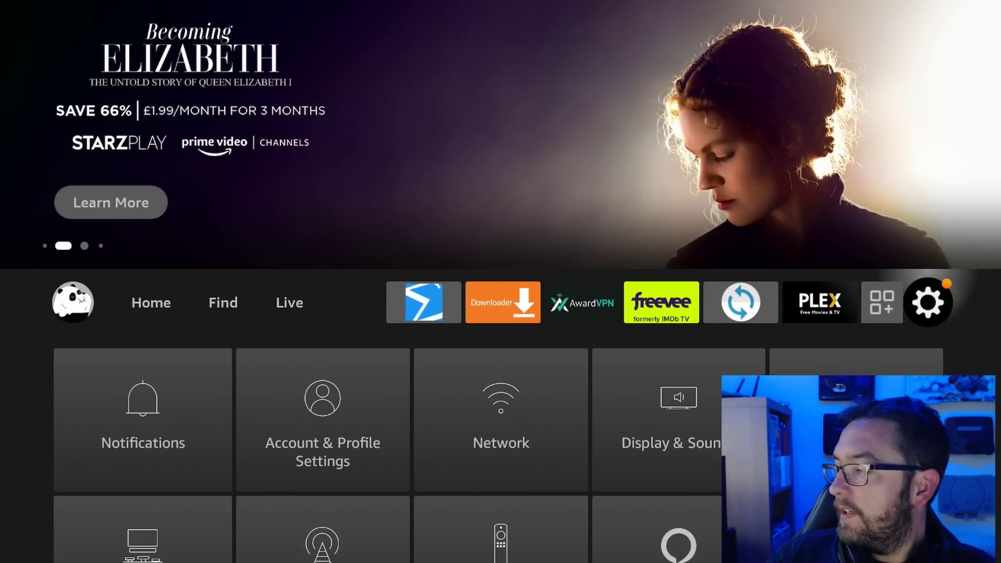
# Step: Open the Developer Options of My Fire TV
pyautogui.press('Down')
pyautogui.press('Down')
pyautogui.press('Down')
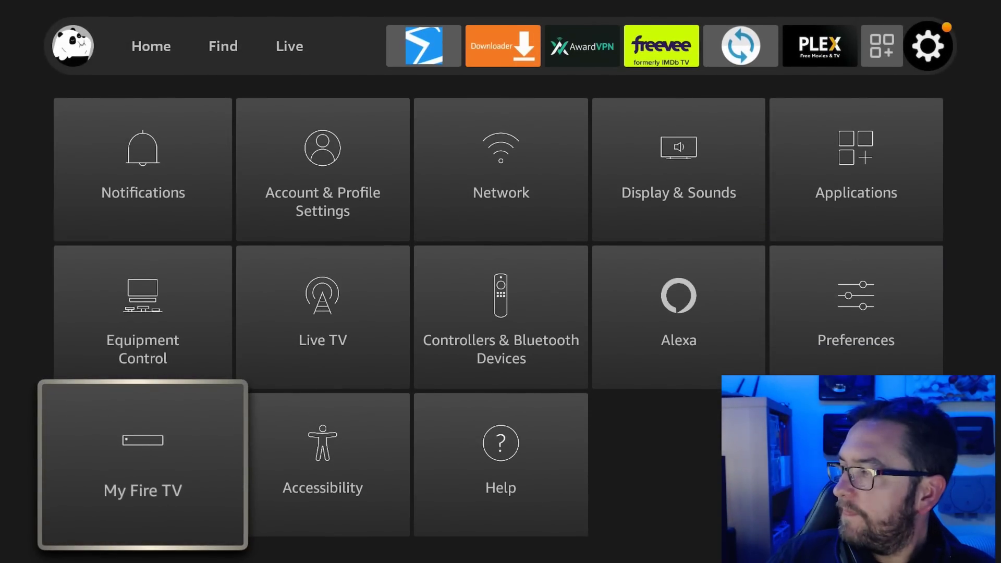
pyautogui.press('Return')
pyautogui.press('Down')
pyautogui.press('Return')
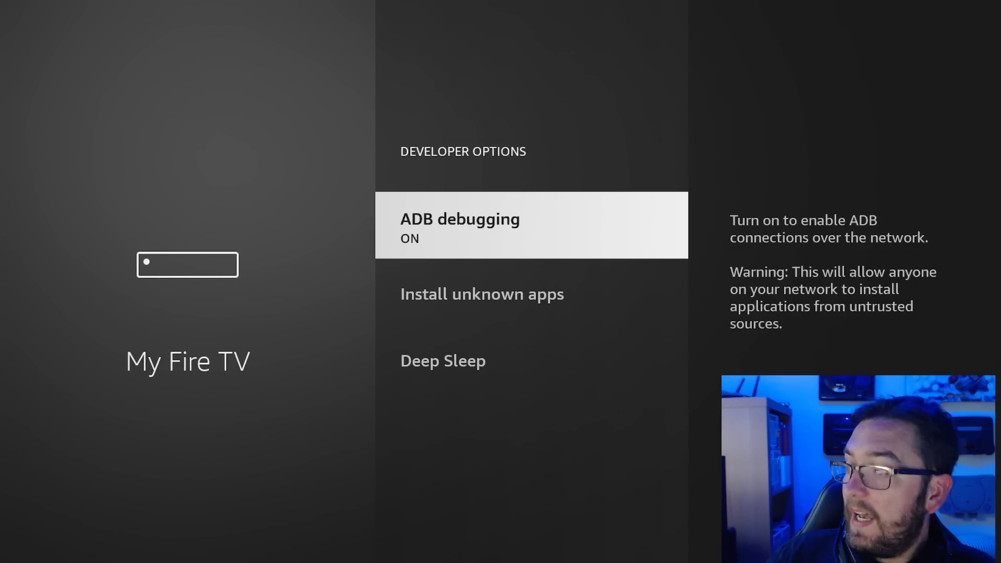
# Step: Open Install unknown apps and check the permission set for Downloader
pyautogui.press('Down')
pyautogui.press('Return')
pyautogui.press('Down')
pyautogui.press('Down')
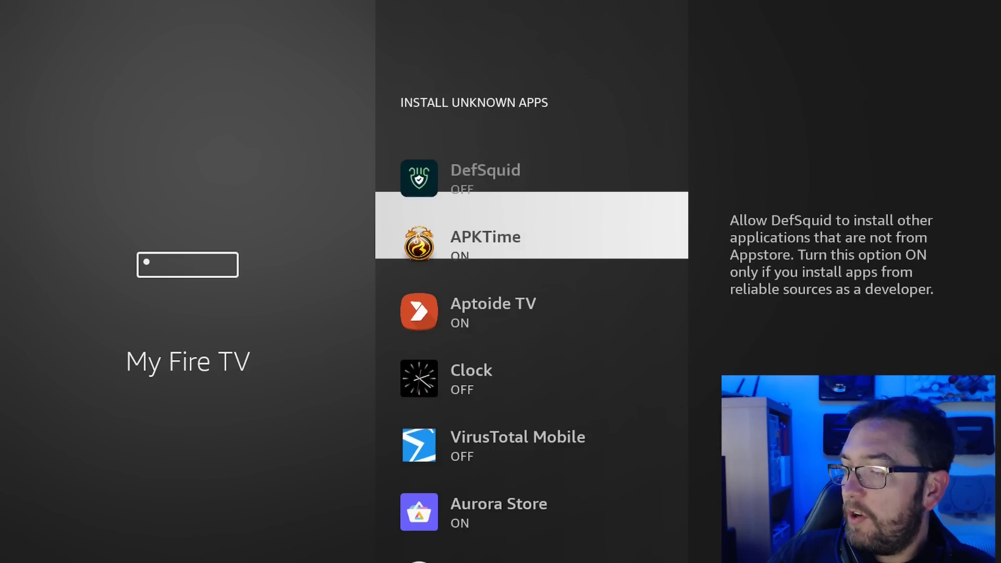
pyautogui.press('Down')
pyautogui.press('Down')
pyautogui.press('Down')
pyautogui.press('Down')
pyautogui.press('Down')
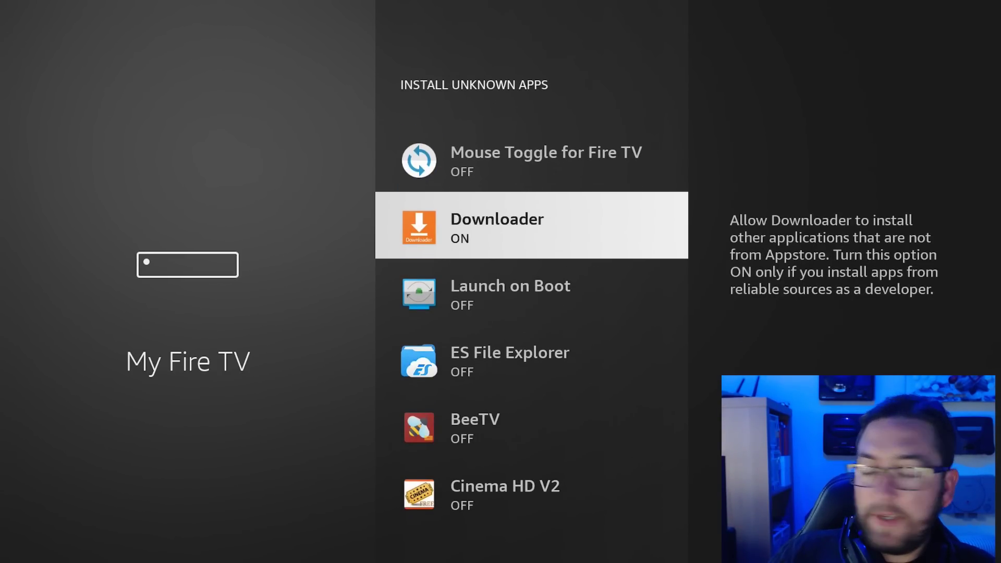
# Step: Leave the developer options and return to the Fire TV home screen
pyautogui.press('Escape')
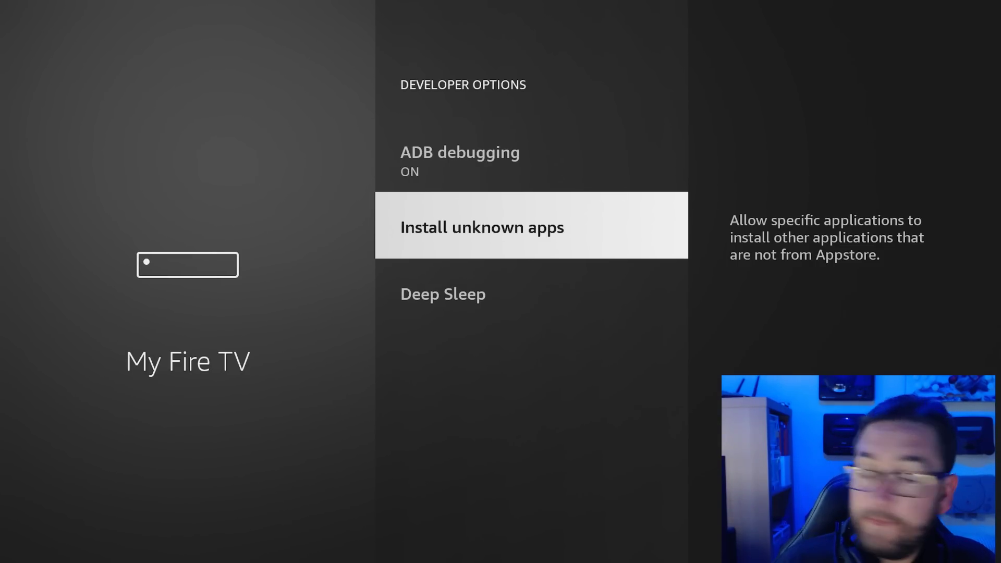
pyautogui.press('Escape')
pyautogui.press('Escape')
pyautogui.press('Escape')
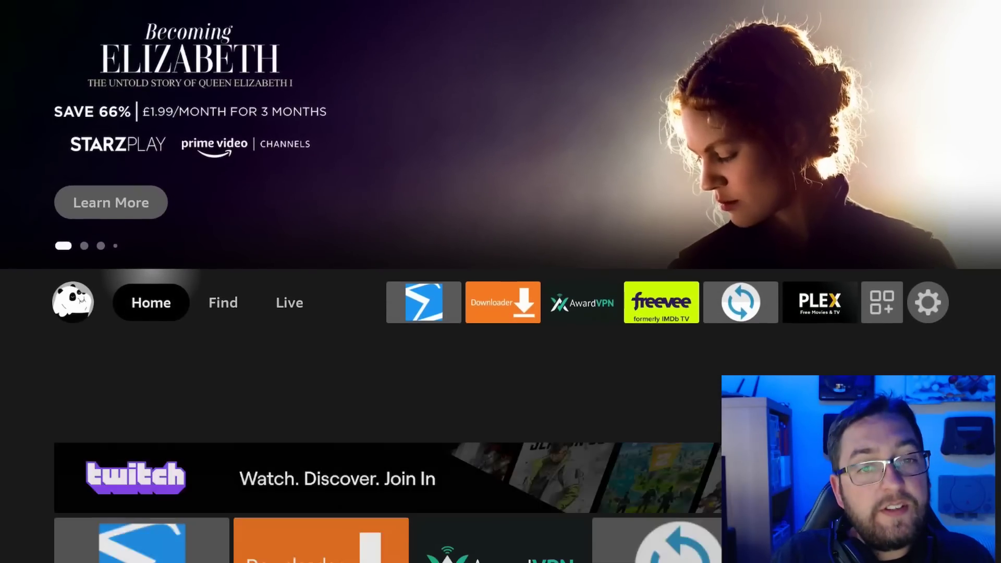
# Step: Open the search from Find again and enter "Do" as the search text
pyautogui.press('Right')
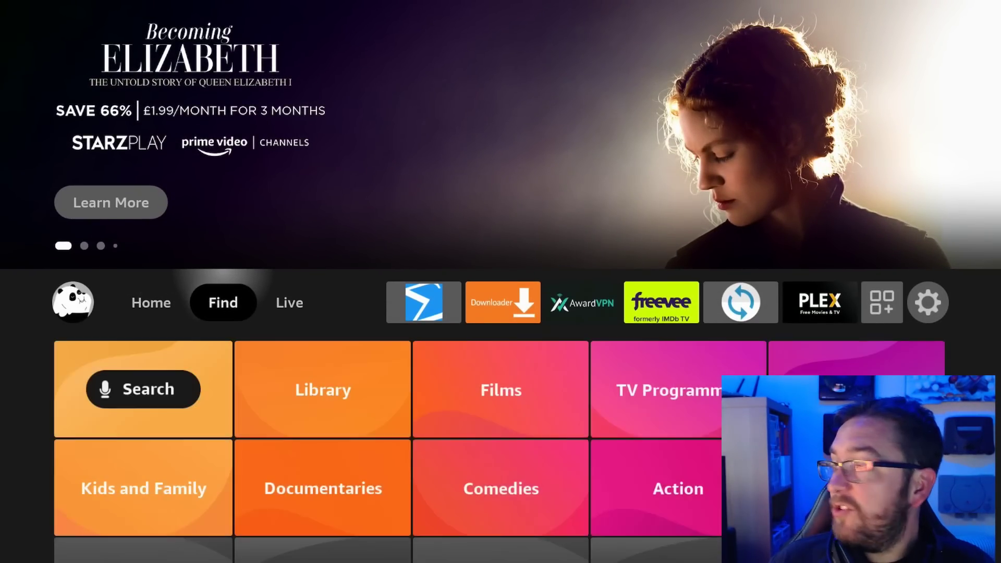
pyautogui.press('Down')
pyautogui.press('Return')
pyautogui.press('Right')
pyautogui.press('Right')
pyautogui.press('Right')
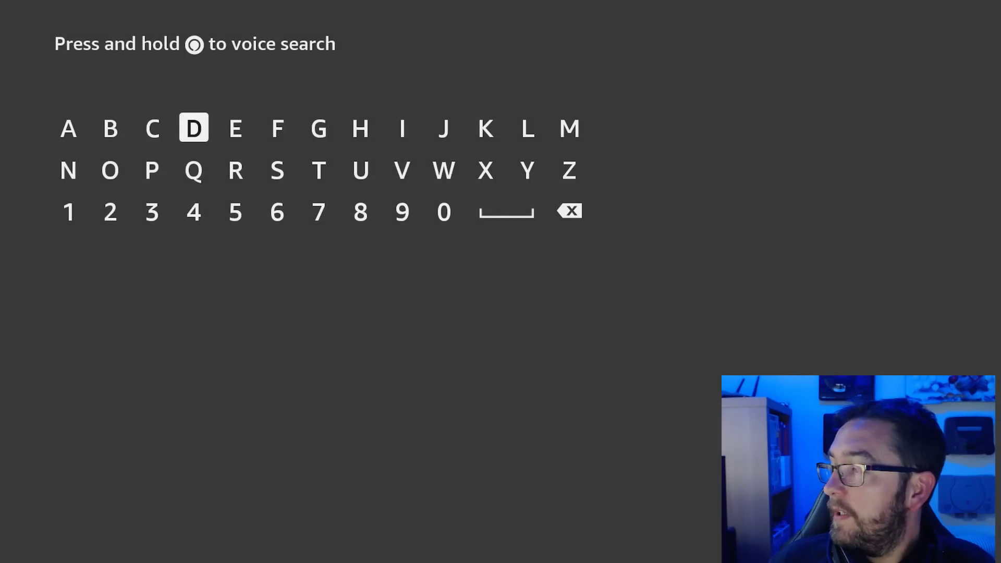
pyautogui.press('Return')
pyautogui.press('Down')
pyautogui.press('Left')
pyautogui.press('Left')
pyautogui.press('Return')
# Step: Choose the Downloader suggestion and launch the Downloader app
pyautogui.press('Down')
pyautogui.press('Down')
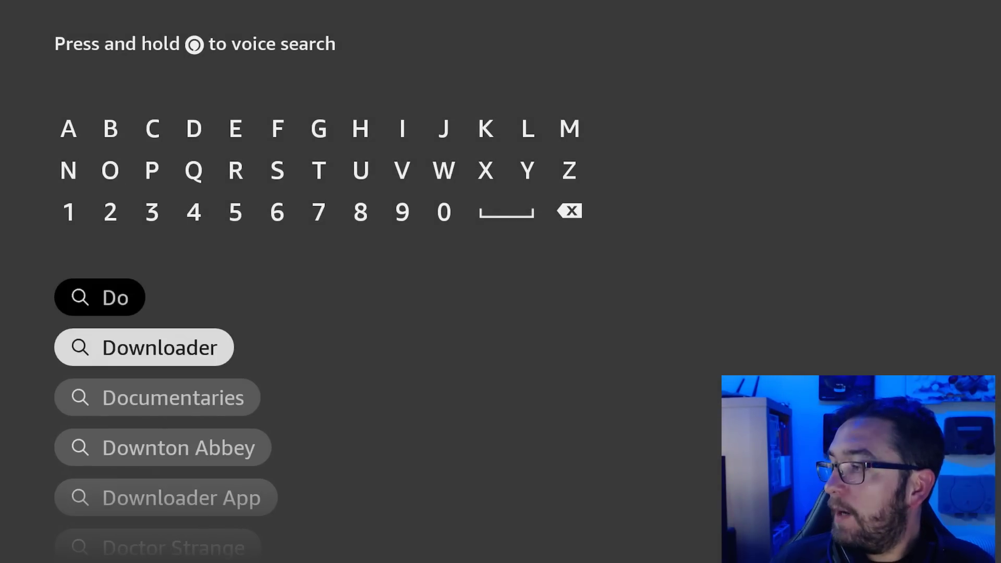
pyautogui.press('Return')
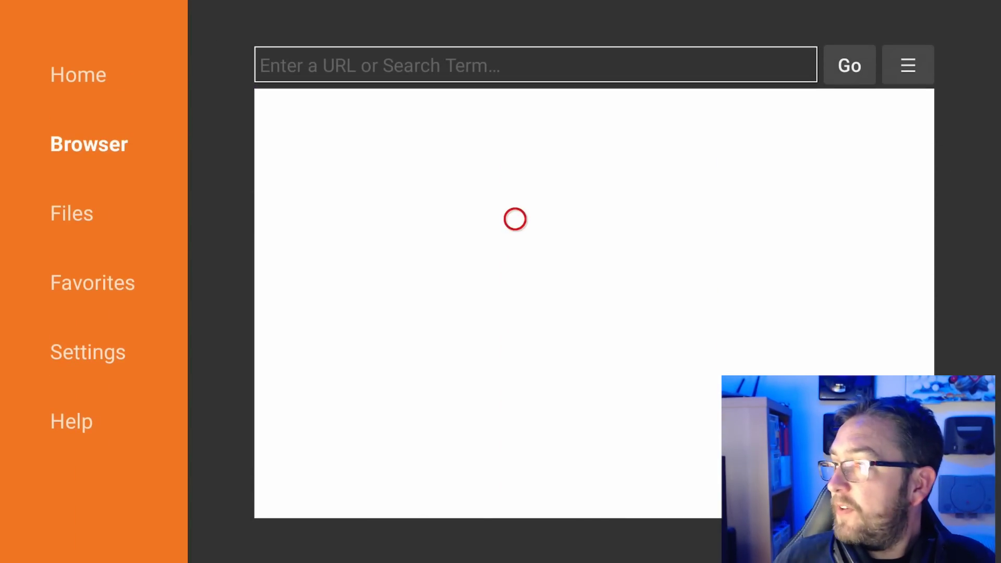
# Step: Switch Downloader from its browser to the Home page
pyautogui.press('Left')
pyautogui.press('Left')
pyautogui.press('Left')
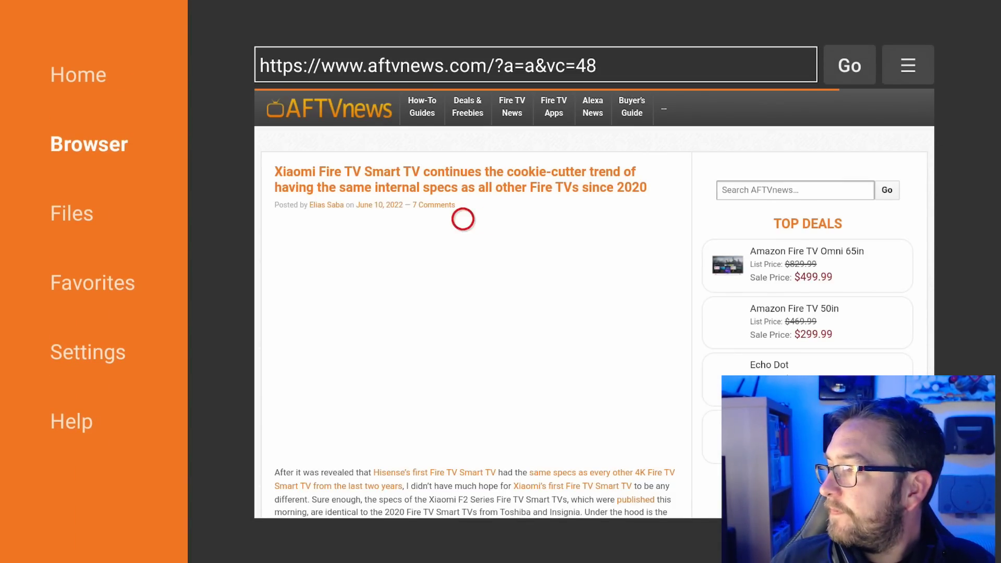
pyautogui.press('Up')
pyautogui.press('Return')
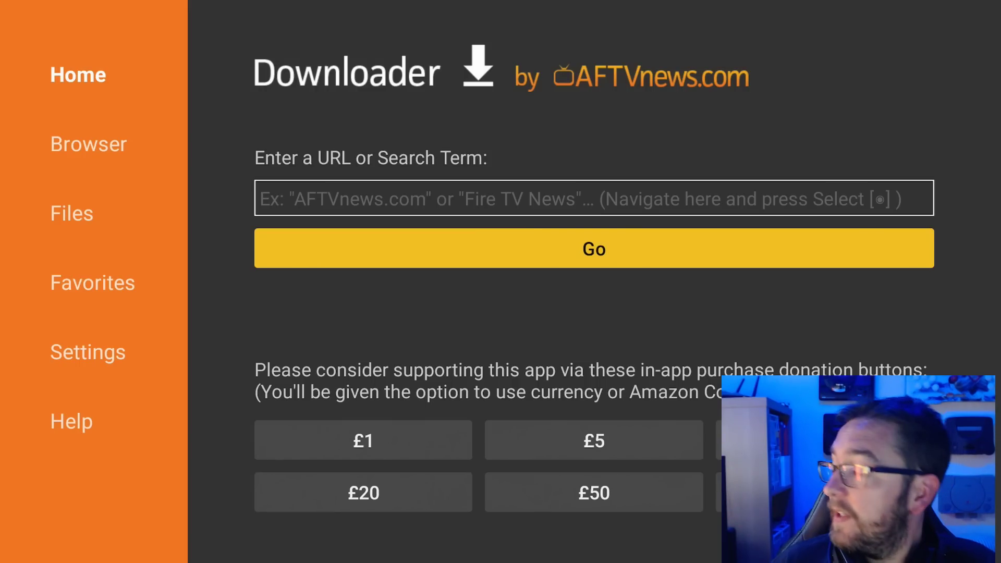
# Step: Enter the code 75726 in Downloader's URL or search term field
pyautogui.press('Down')
pyautogui.press('Up')
pyautogui.press('Up')
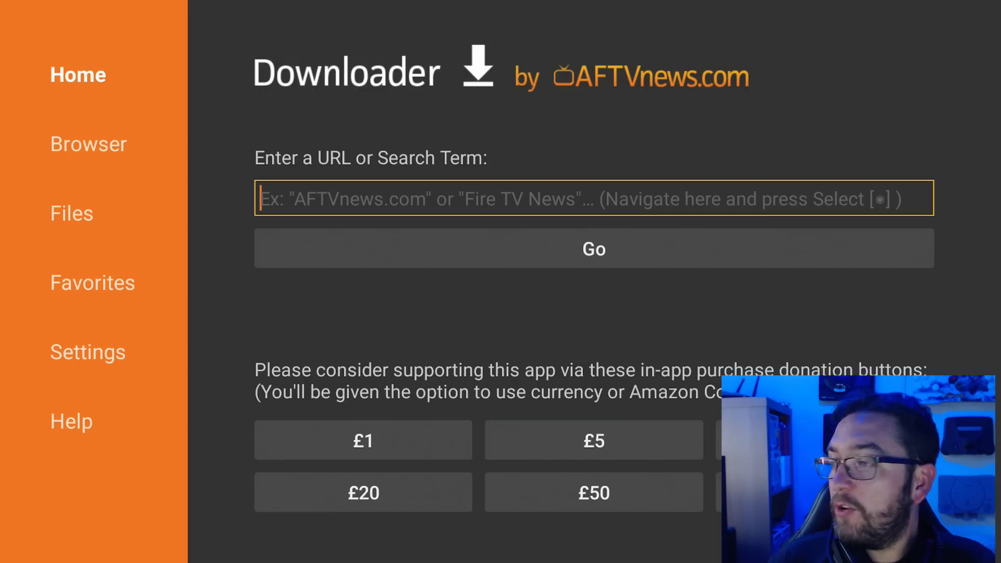
pyautogui.press('Return')
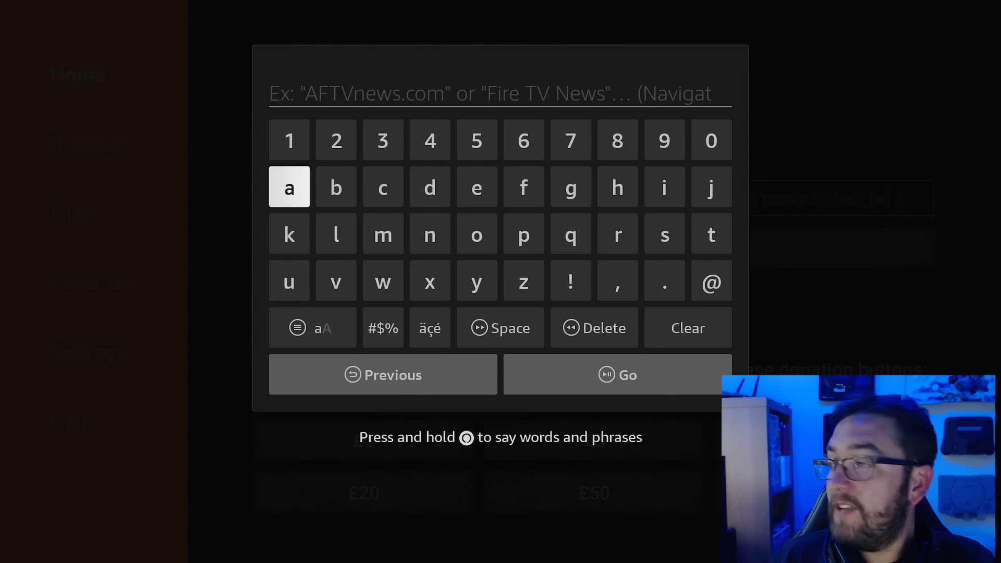
pyautogui.press('Right')
pyautogui.press('Right')
pyautogui.press('Right')
pyautogui.press('Right')
pyautogui.press('Right')
pyautogui.press('Right')
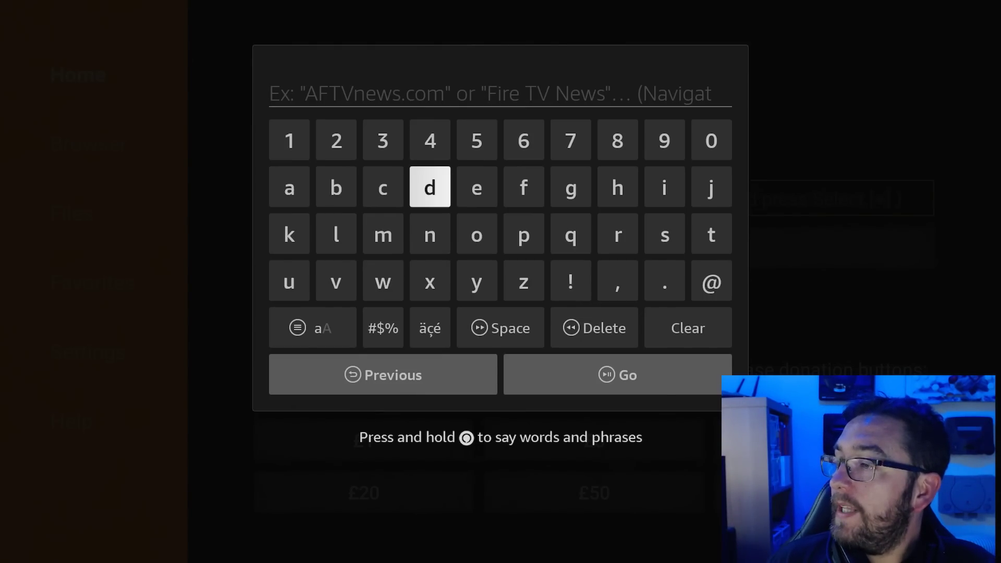
pyautogui.press('Up')
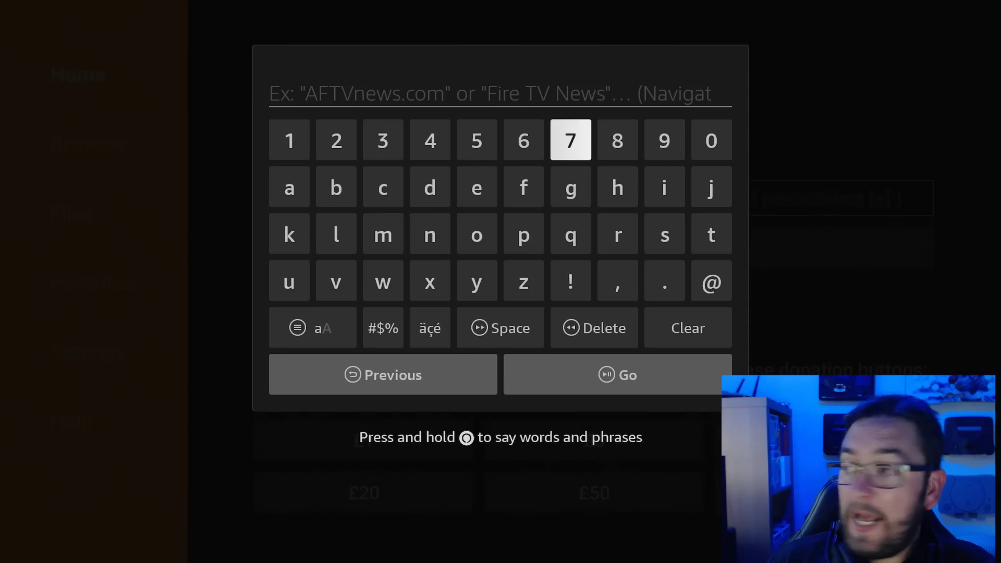
pyautogui.press('Return')
pyautogui.press('Left')
pyautogui.press('Left')
pyautogui.press('Return')
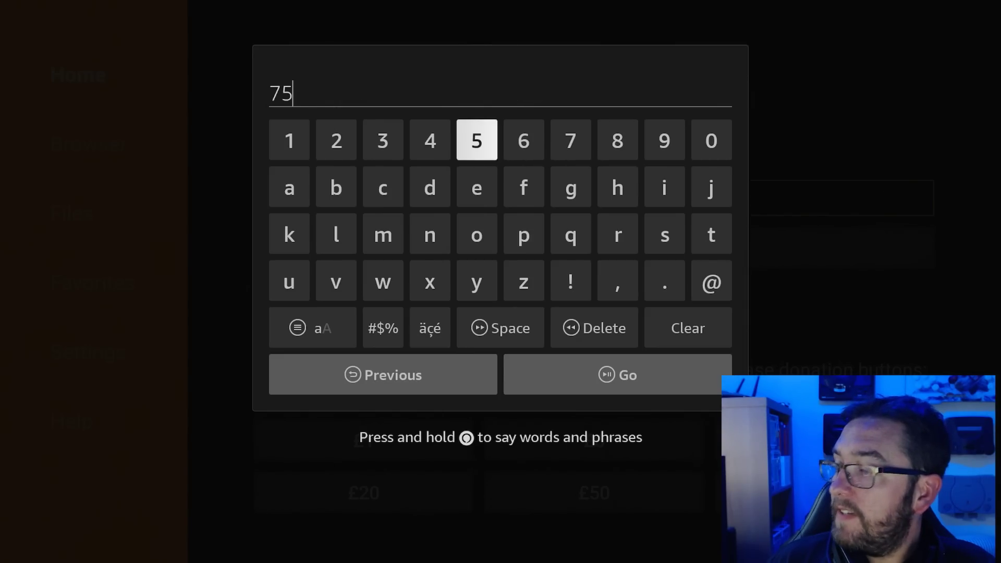
pyautogui.press('Right')
pyautogui.press('Right')
pyautogui.press('Return')
pyautogui.press('Left')
pyautogui.press('Left')
pyautogui.press('Left')
pyautogui.press('Left')
pyautogui.press('Left')
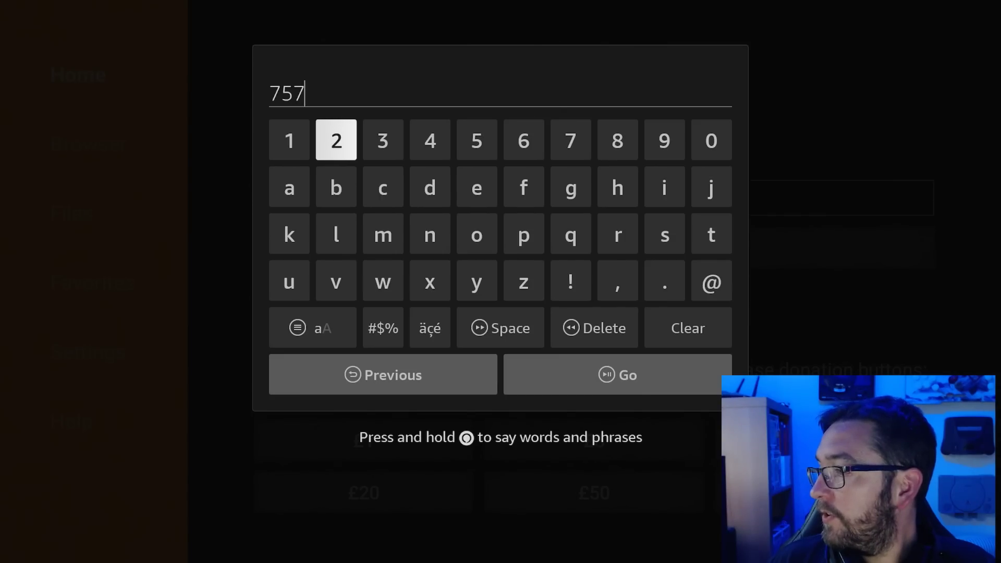
pyautogui.press('Return')
pyautogui.press('Right')
pyautogui.press('Right')
pyautogui.press('Right')
pyautogui.press('Right')
pyautogui.press('Return')
# Step: Submit the entered code to load the linked downloads page
pyautogui.press('Down')
pyautogui.press('Down')
pyautogui.press('Down')
pyautogui.press('Down')
pyautogui.press('Down')
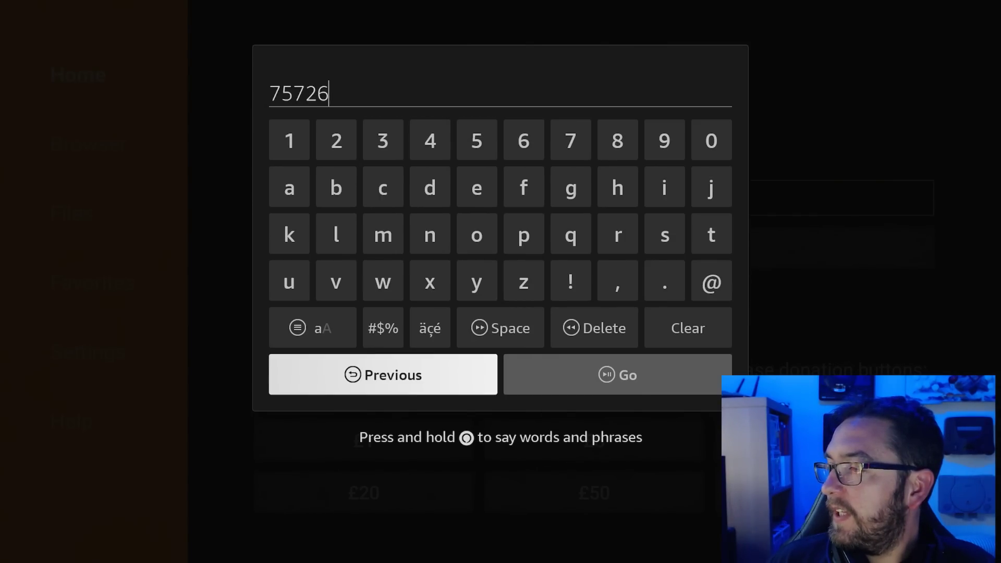
pyautogui.press('Right')
pyautogui.press('Return')
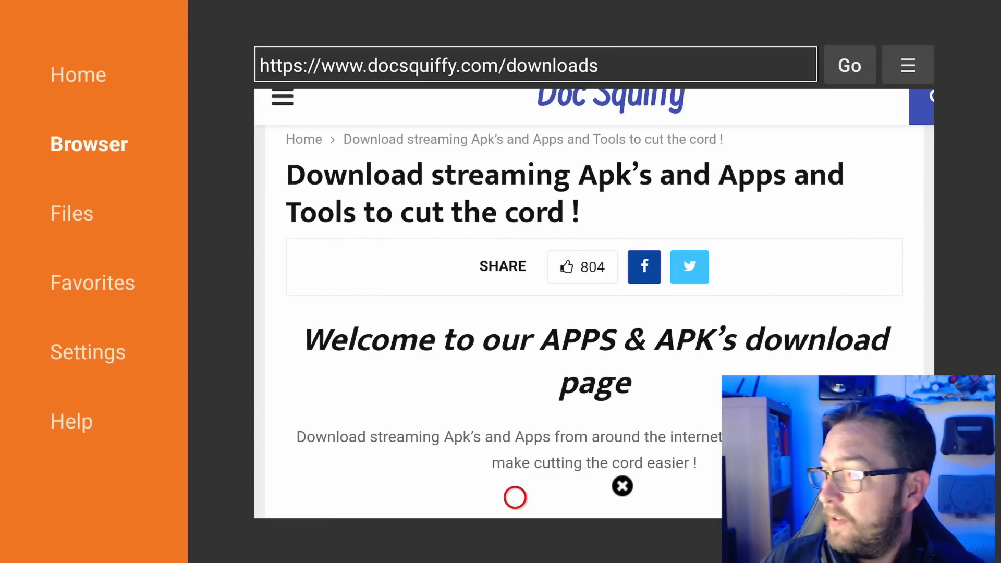
# Step: Find VirusTotal under Downloaders & Tools on the Doc Squiffy downloads page and open its download page
pyautogui.scroll(-8, 516, 498)
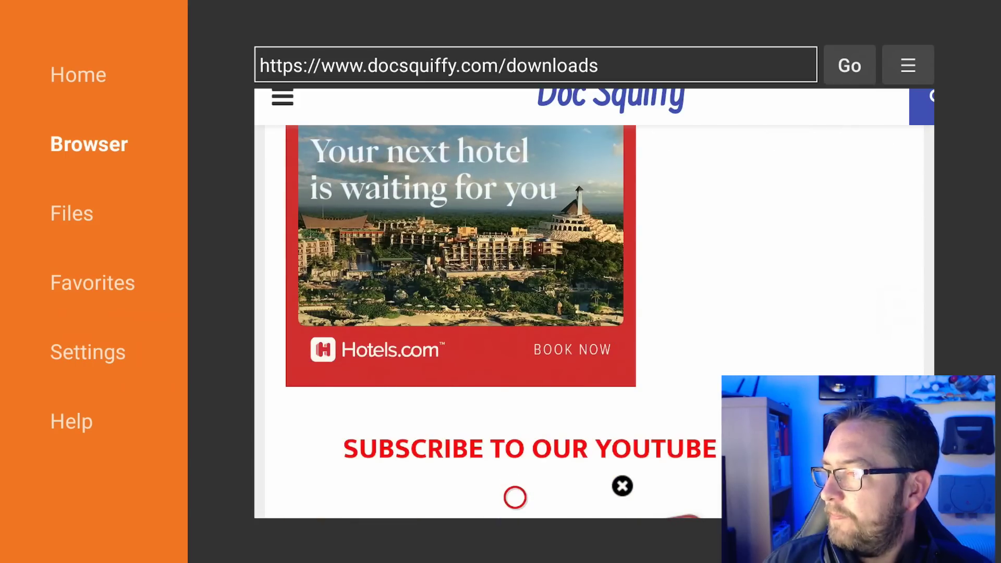
pyautogui.scroll(-10, 515, 498)
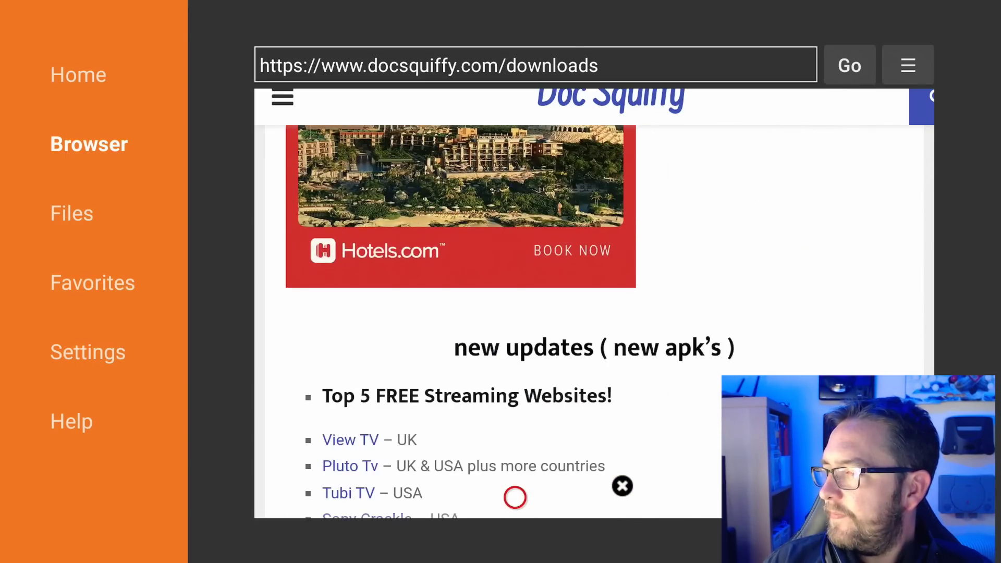
pyautogui.scroll(-7, 516, 498)
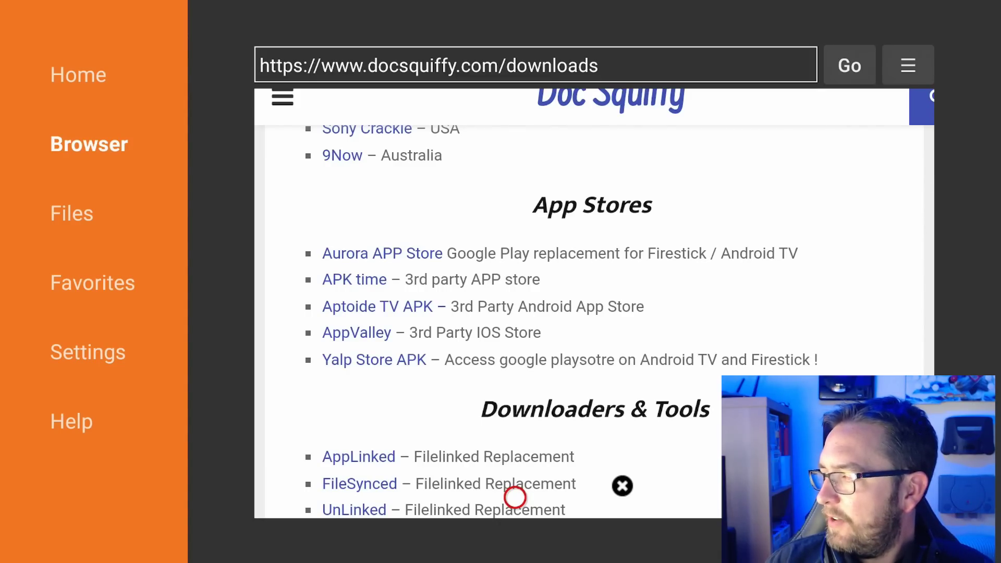
pyautogui.scroll(-3, 515, 497)
pyautogui.scroll(-6, 515, 497)
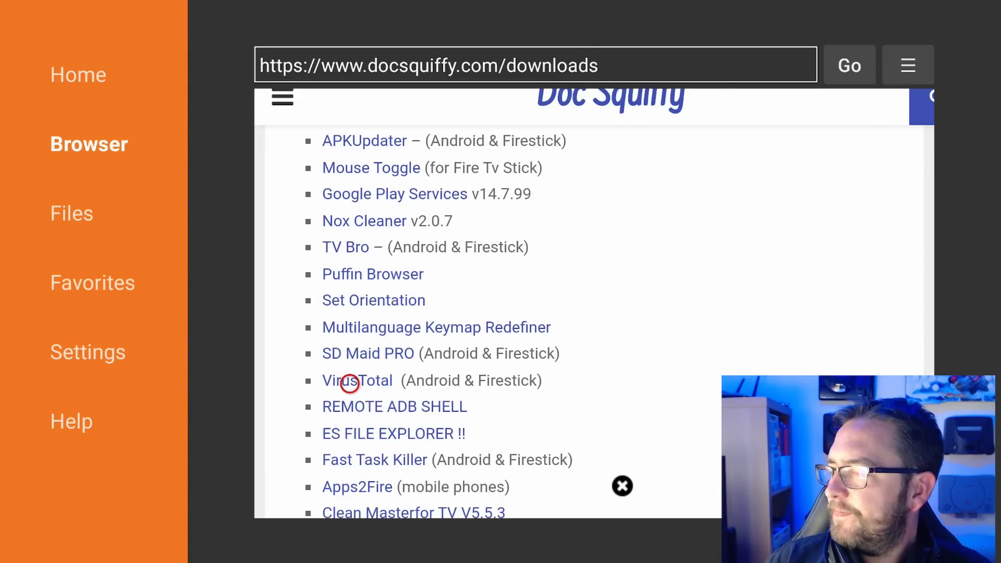
pyautogui.click(349, 383)
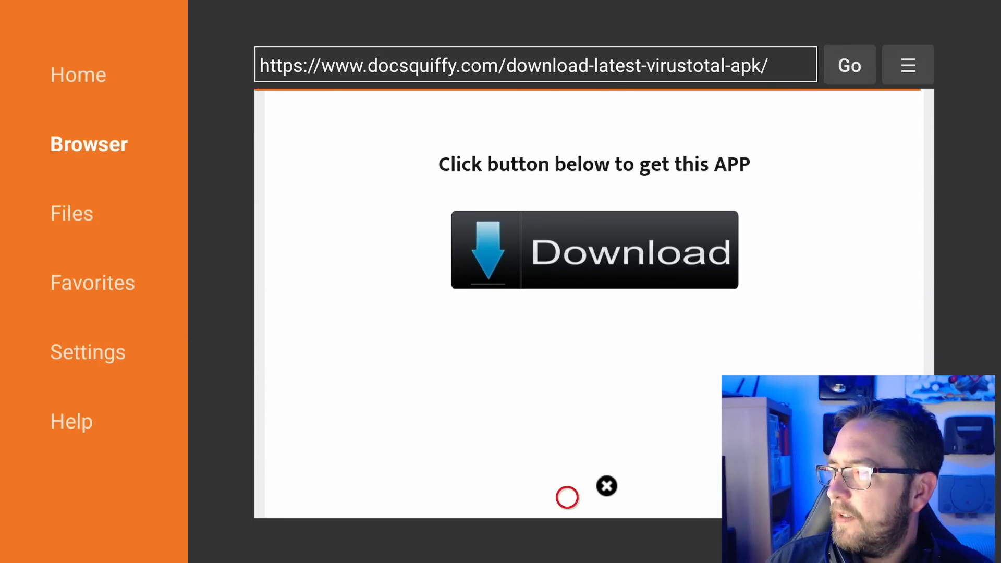
# Step: Download the VirusTotal APK, install it as an update, and close the installer without opening the app
pyautogui.click(563, 250)
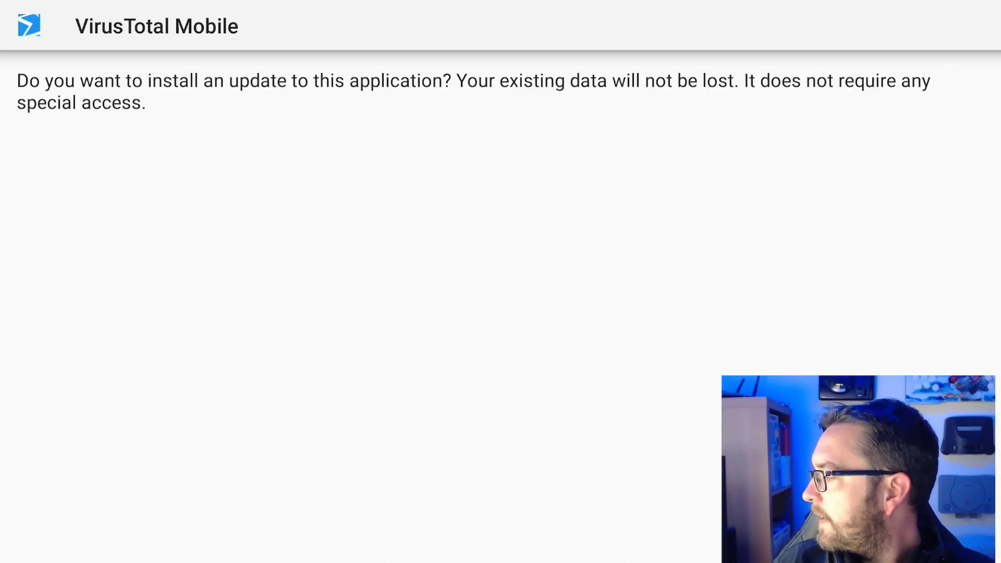
pyautogui.click(870, 530)
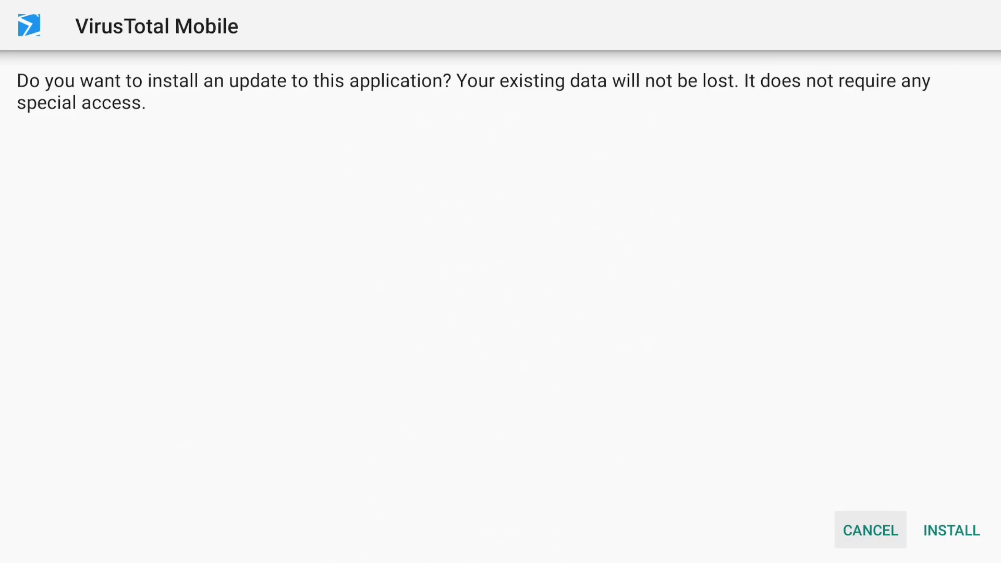
pyautogui.click(952, 530)
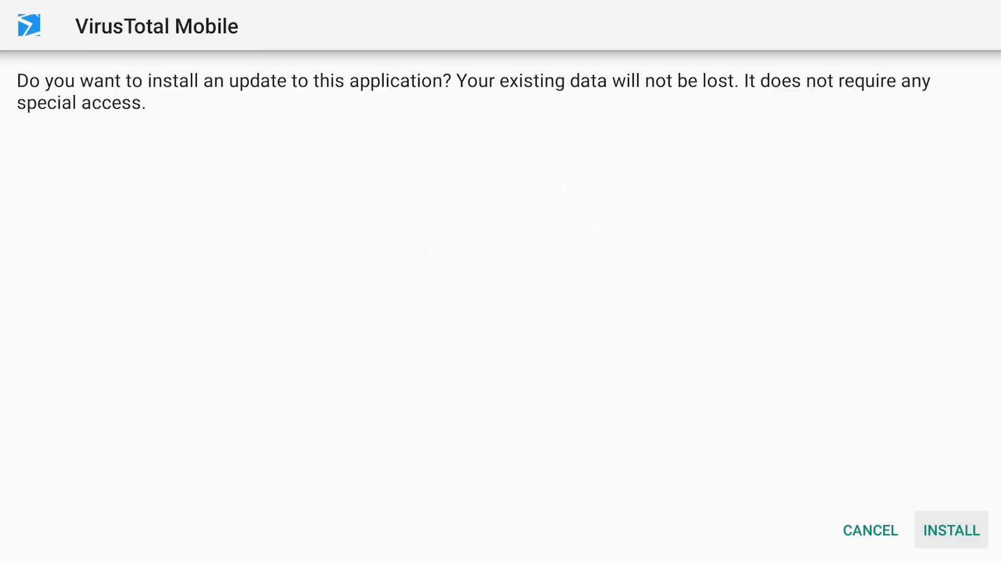
pyautogui.press('Return')
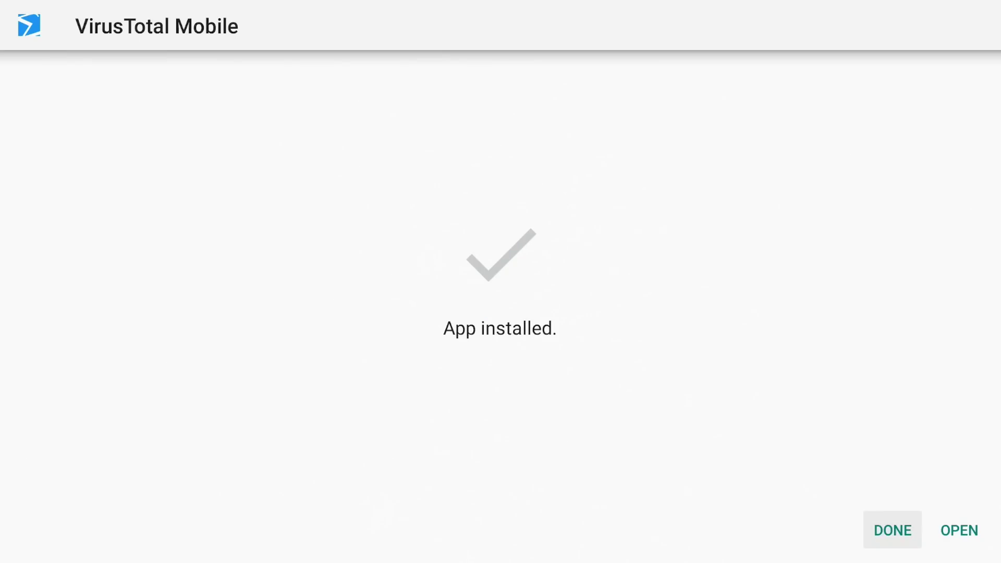
pyautogui.press('Return')
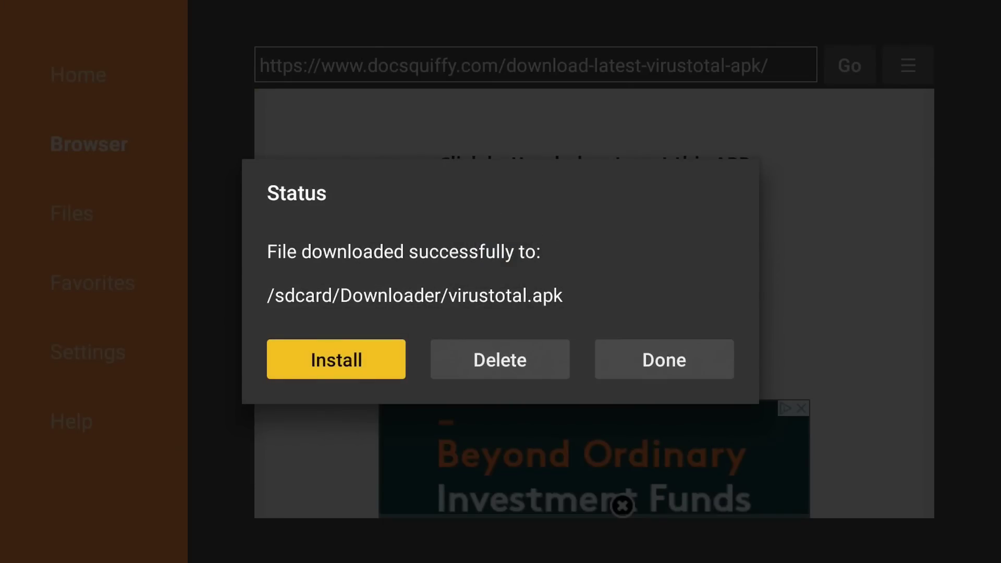
# Step: Delete the downloaded virustotal.apk installation file and confirm the deletion
pyautogui.press('Right')
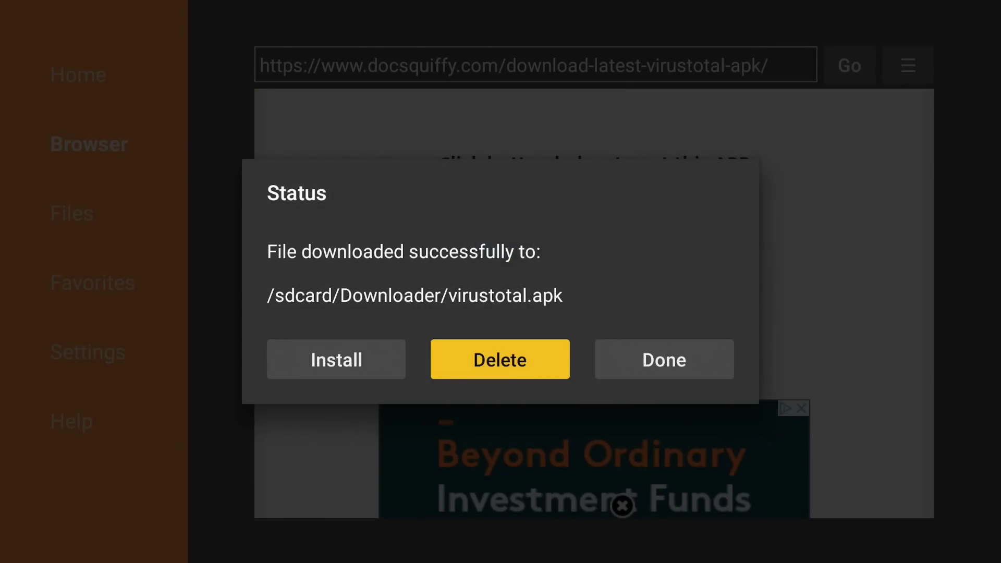
pyautogui.press('Return')
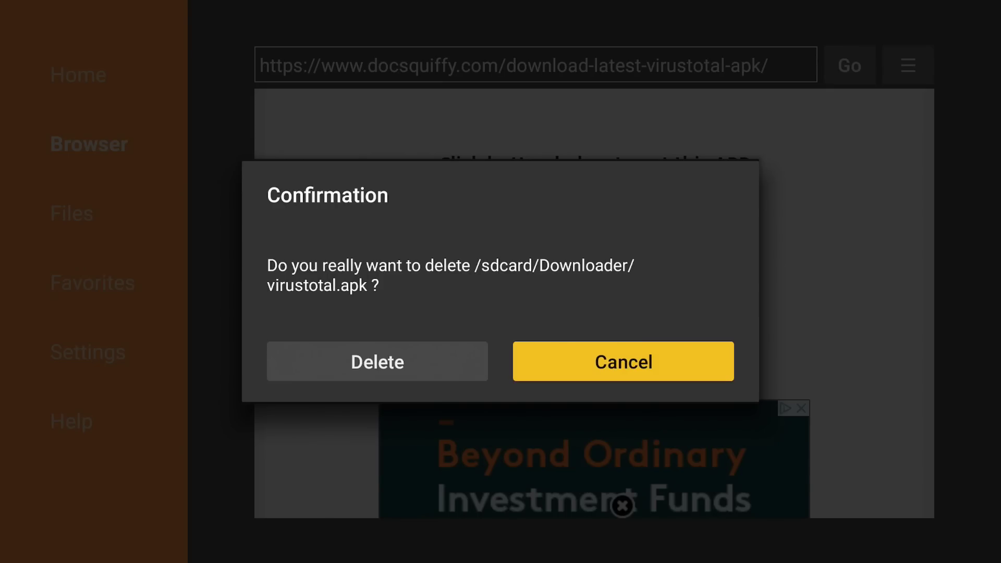
pyautogui.press('Left')
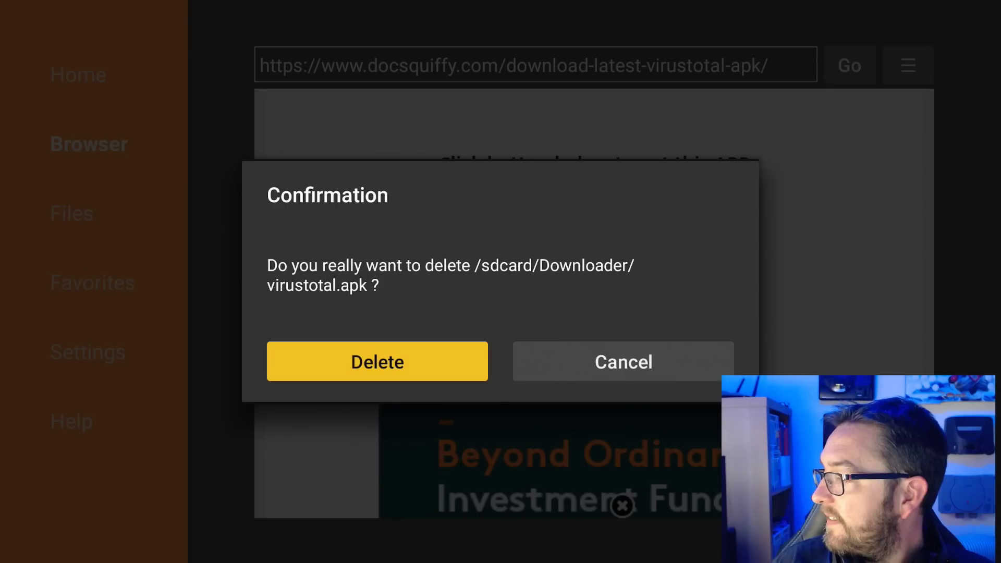
pyautogui.press('Return')
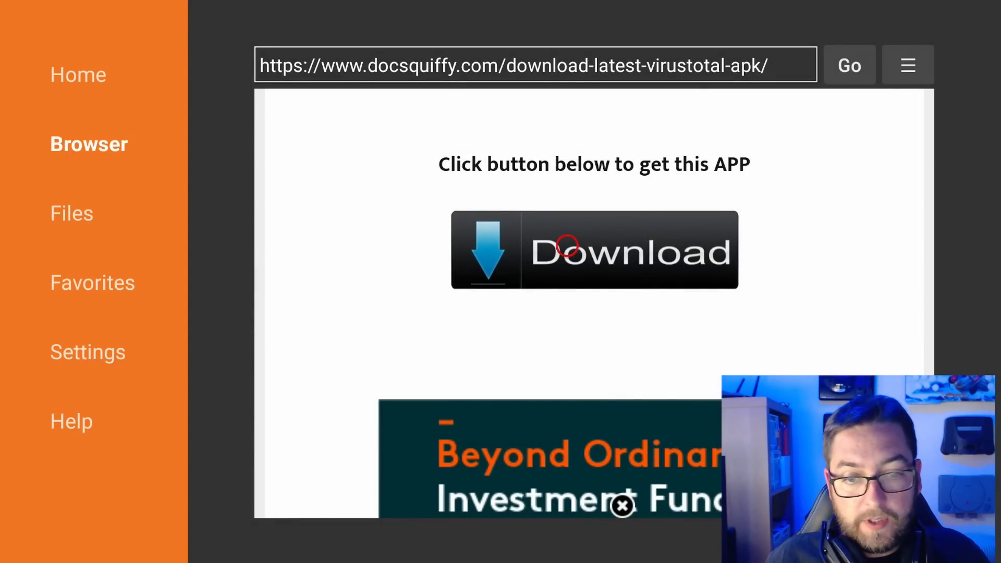
# Step: Return to the Fire TV home screen and open My Apps to show all installed apps
pyautogui.press('Home')
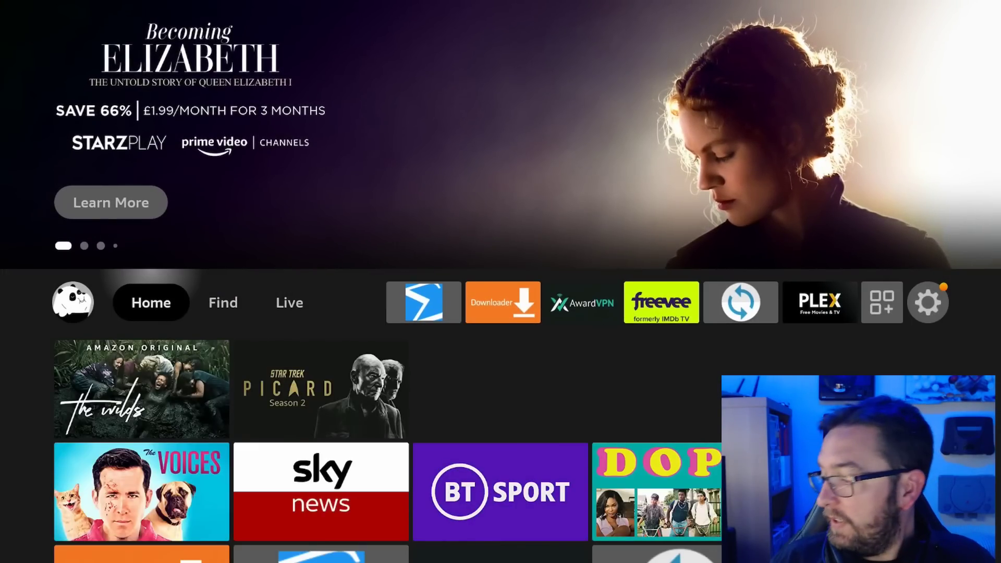
pyautogui.press('Right')
pyautogui.press('Right')
pyautogui.press('Right')
pyautogui.press('Right')
pyautogui.press('Right')
pyautogui.press('Right')
pyautogui.press('Right')
pyautogui.press('Right')
pyautogui.press('Right')
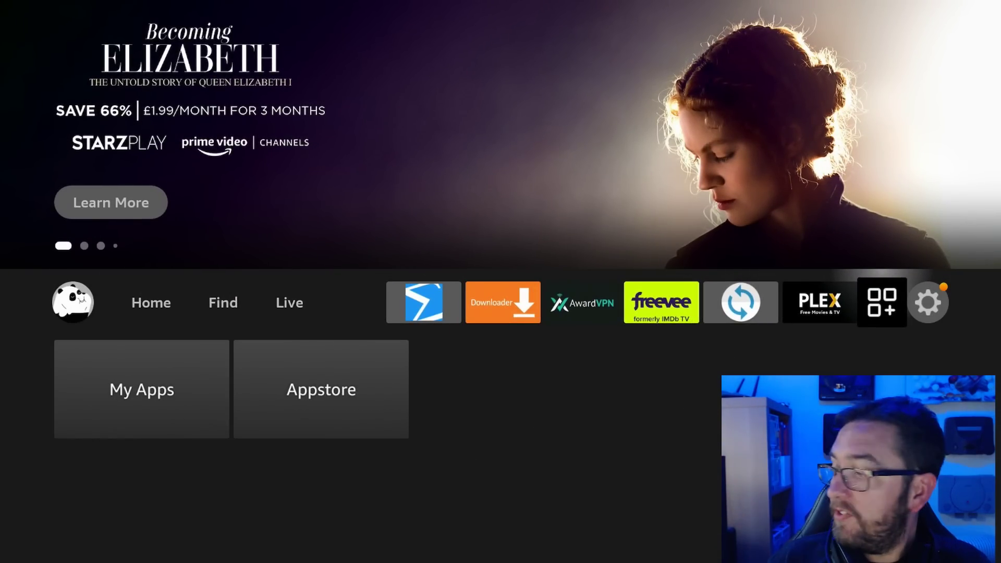
pyautogui.press('Down')
pyautogui.press('Return')
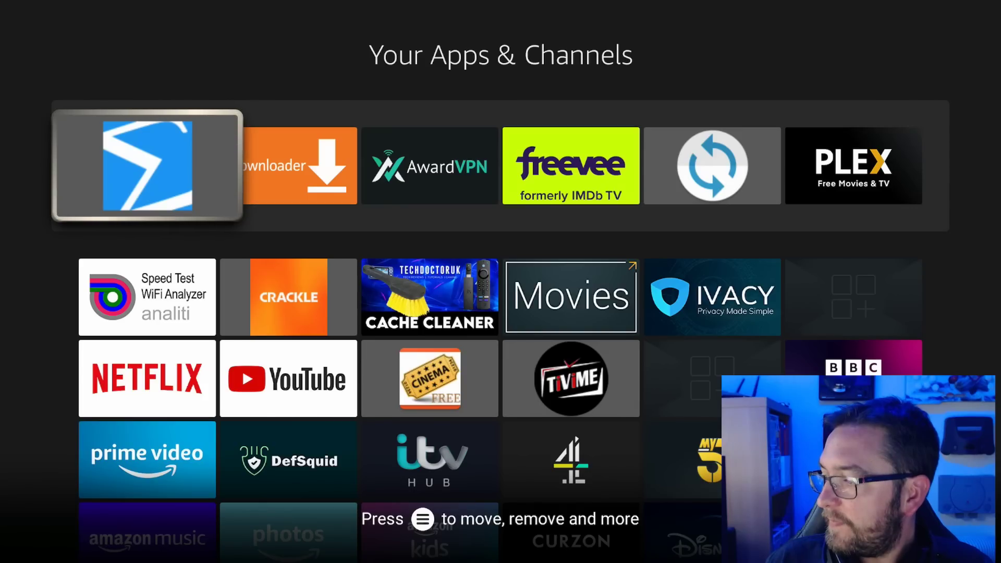
# Step: Look through the installed apps down to the lower rows of Your Apps & Channels
pyautogui.press('Down')
pyautogui.press('Down')
pyautogui.press('Down')
pyautogui.press('Down')
pyautogui.press('Down')
pyautogui.press('Down')
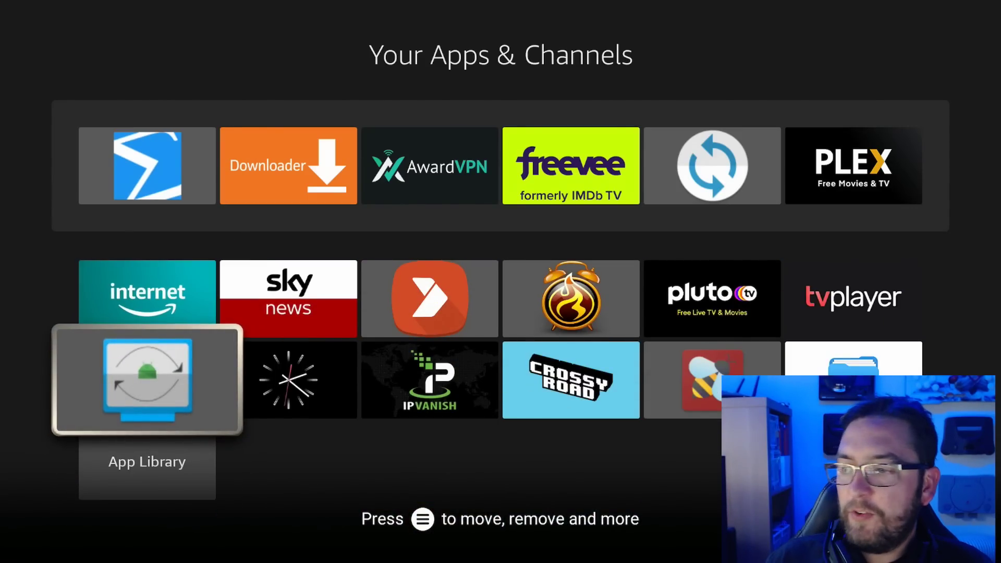
pyautogui.press('Right')
pyautogui.press('Right')
pyautogui.press('Right')
pyautogui.press('Right')
pyautogui.press('Right')
pyautogui.press('Left')
pyautogui.press('Left')
pyautogui.press('Left')
pyautogui.press('Left')
pyautogui.press('Left')
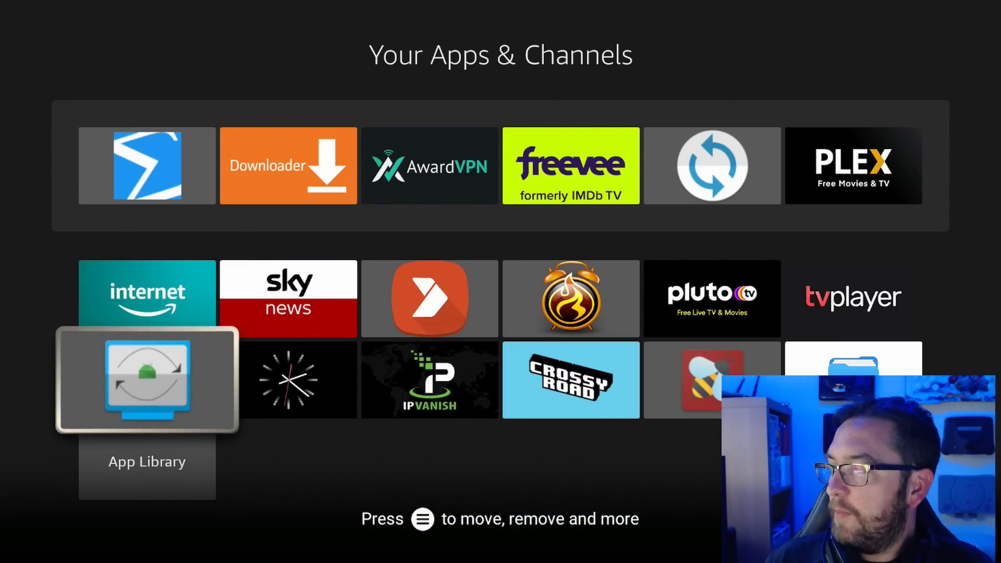
# Step: Go back up to the VirusTotal app in the first row and select it
pyautogui.press('Up')
pyautogui.press('Up')
pyautogui.press('Up')
pyautogui.press('Up')
pyautogui.press('Up')
pyautogui.press('Up')
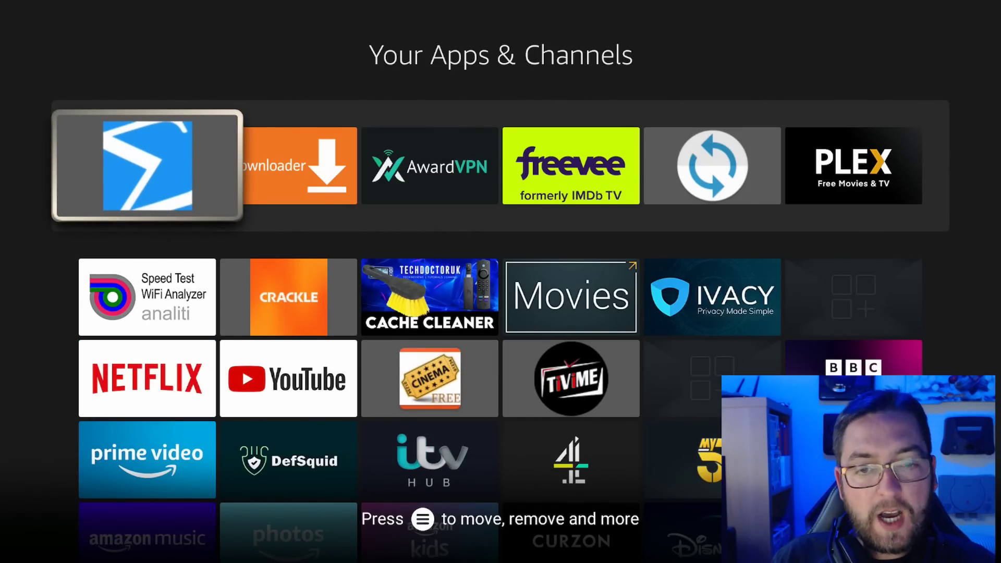
pyautogui.press('Return')
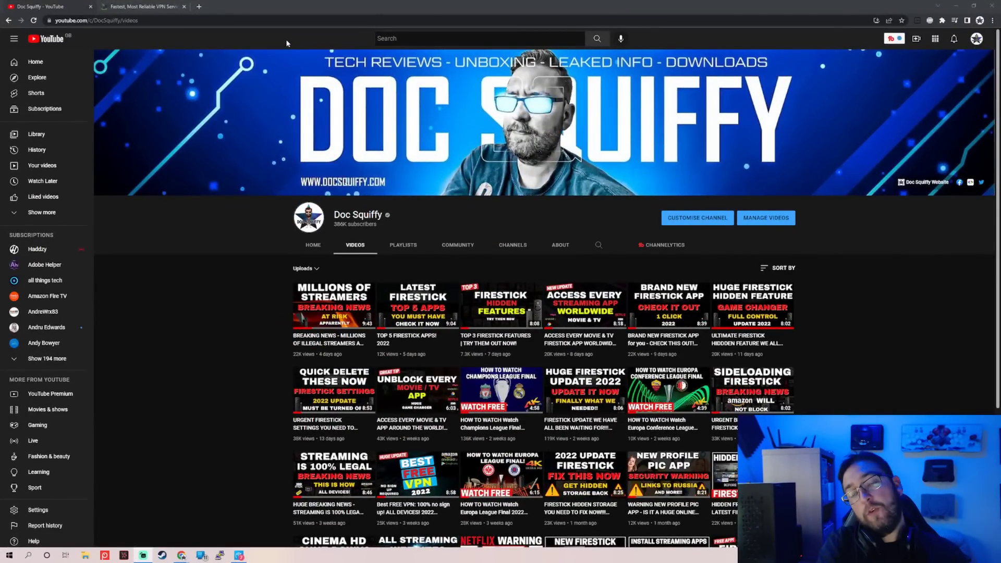
# Step: View the IPVanish website in the desktop browser, and return to the Doc Squiffy YouTube channel page
pyautogui.click(151, 6)
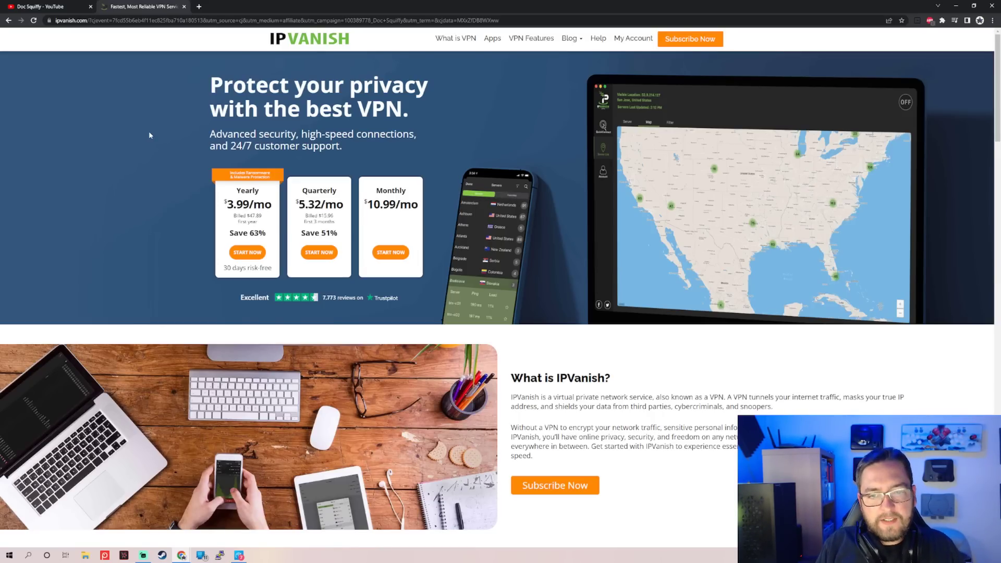
pyautogui.click(55, 4)
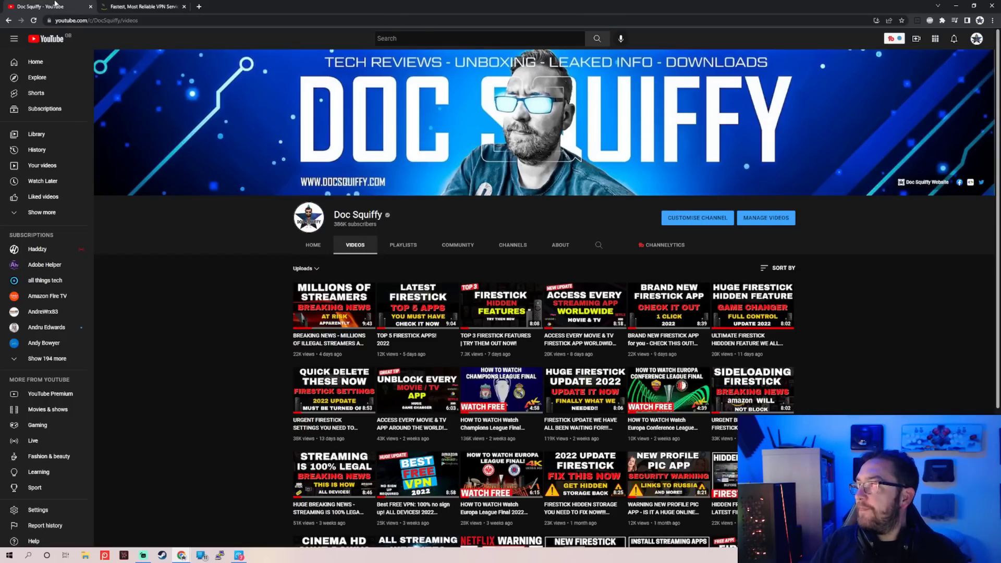